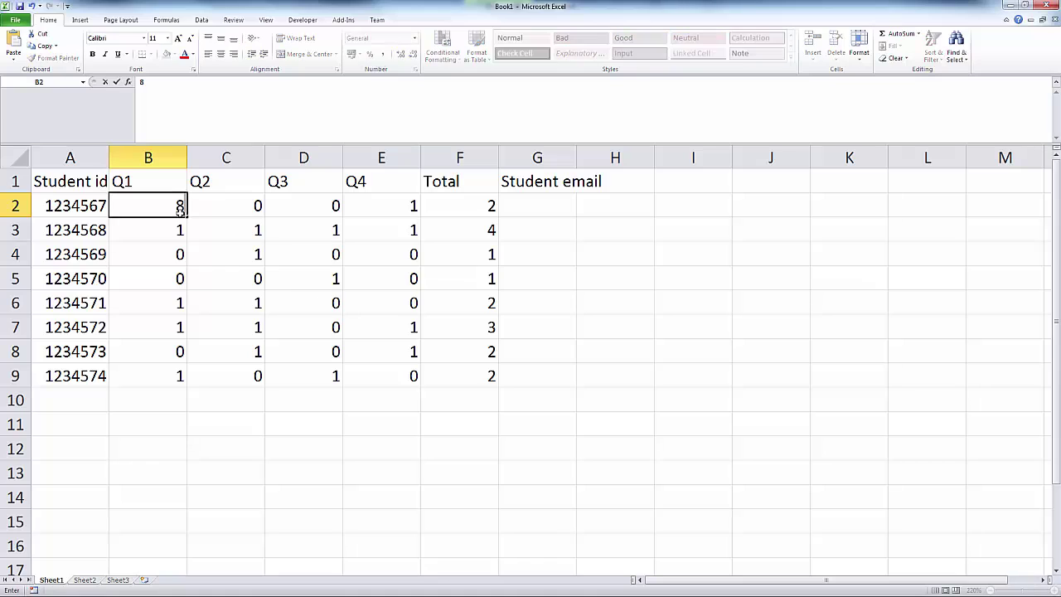
Step: Try test marks 8, 5 and 7 in the first student's Q1–Q3 to see Total update
{"action": "key", "text": "Tab"}
{"action": "key", "text": "Tab"}
{"action": "key", "text": "shift+Tab"}
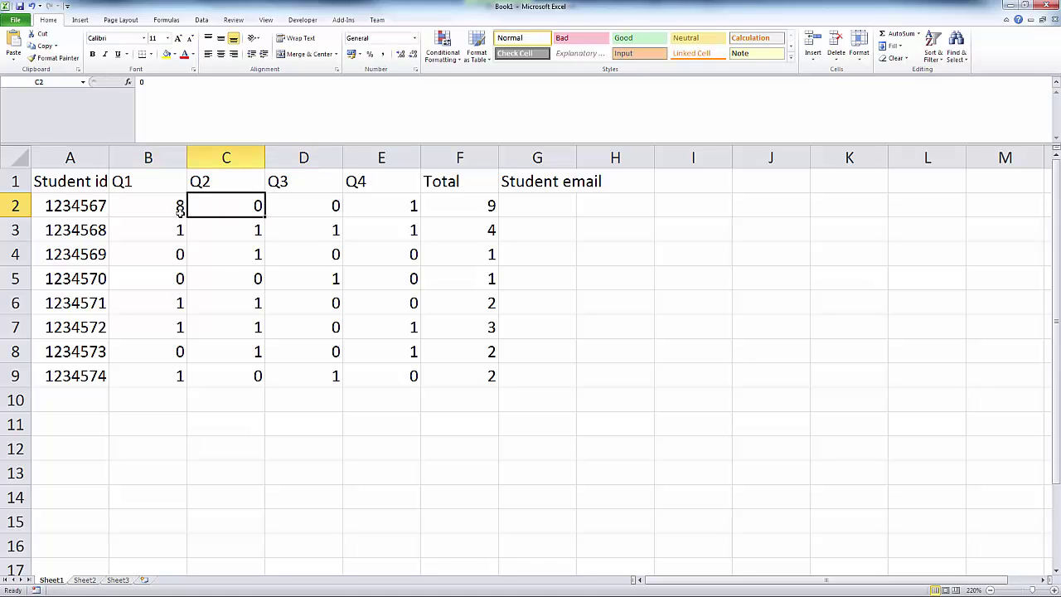
{"action": "type", "text": "5"}
{"action": "key", "text": "Tab"}
{"action": "type", "text": "7"}
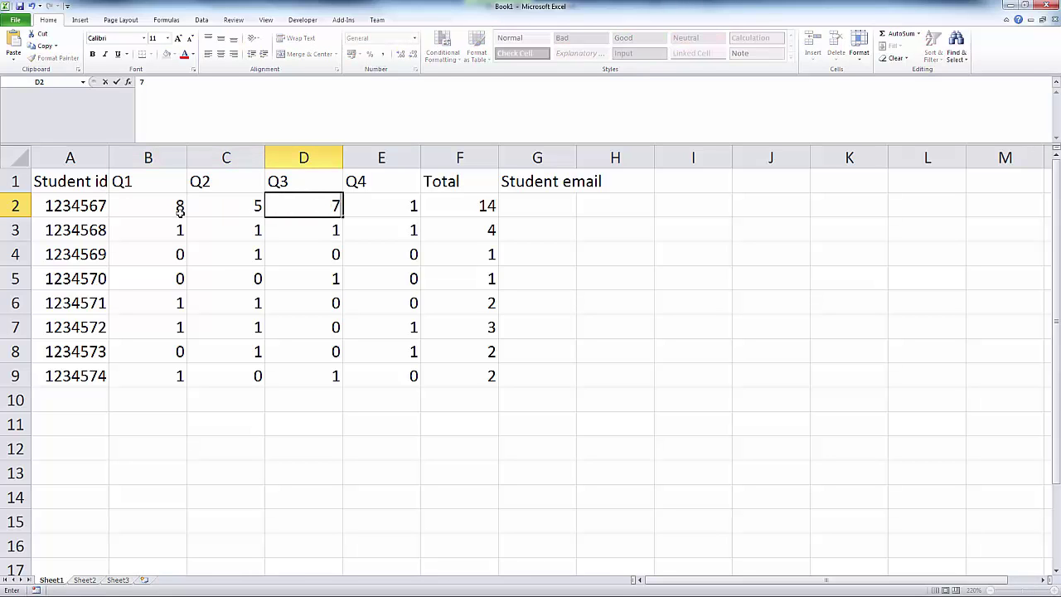
{"action": "key", "text": "shift+Tab"}
{"action": "key", "text": "shift+Tab"}
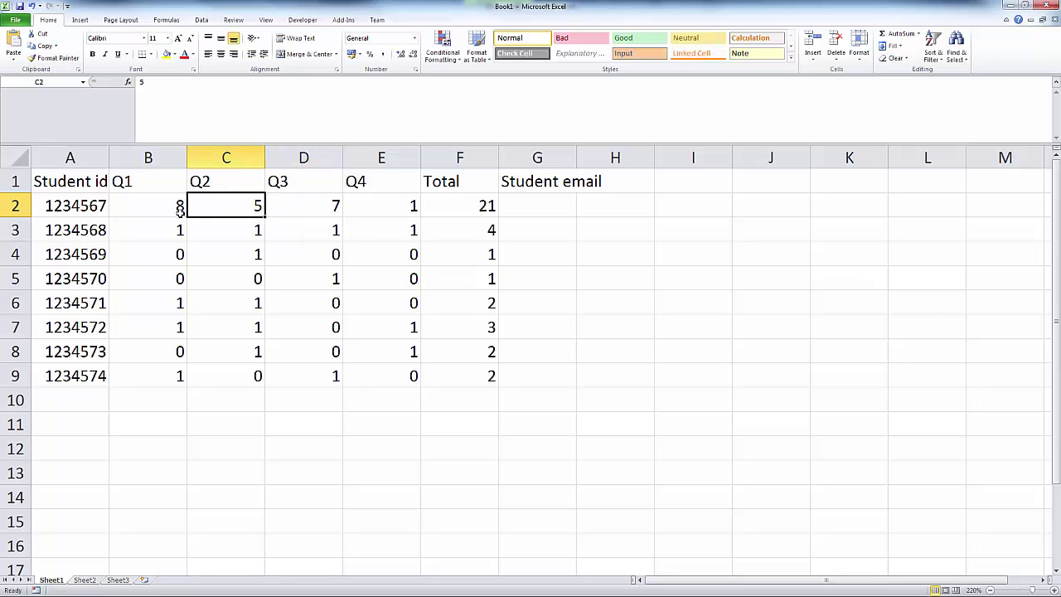
Step: Restore the first student's Q1–Q3 marks to 1, 0 and 1
{"action": "type", "text": "1"}
{"action": "key", "text": "Tab"}
{"action": "type", "text": "0"}
{"action": "key", "text": "Tab"}
{"action": "type", "text": "1"}
{"action": "key", "text": "Return"}
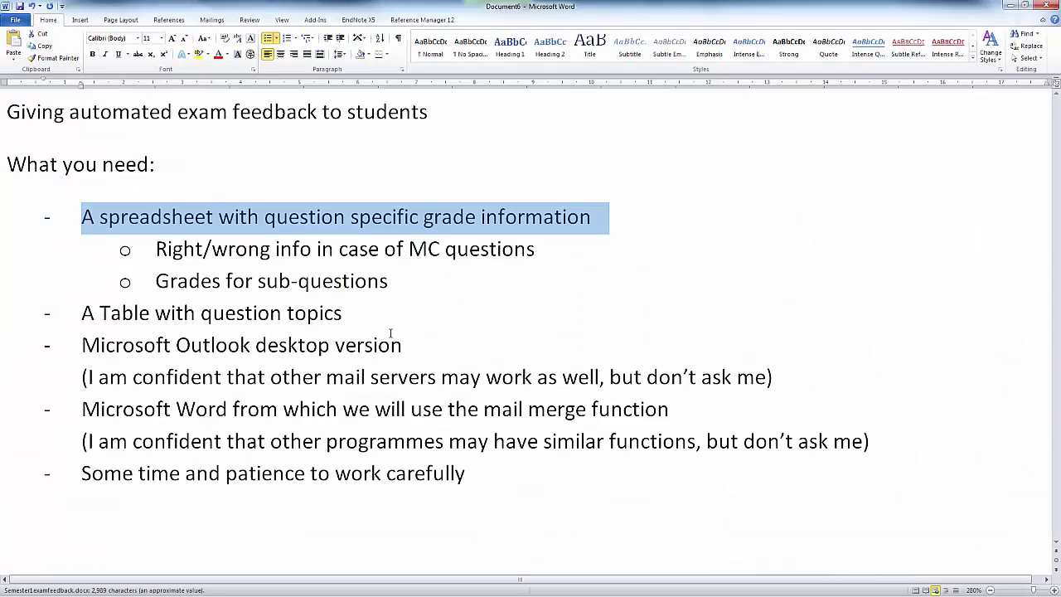
Step: Highlight the 'A Table with question topics' line, then bring FeedbackEmail.docx to the front
{"action": "left_click", "coordinate": [93, 312]}
{"action": "left_click_drag", "start_coordinate": [80, 313], "coordinate": [322, 319]}
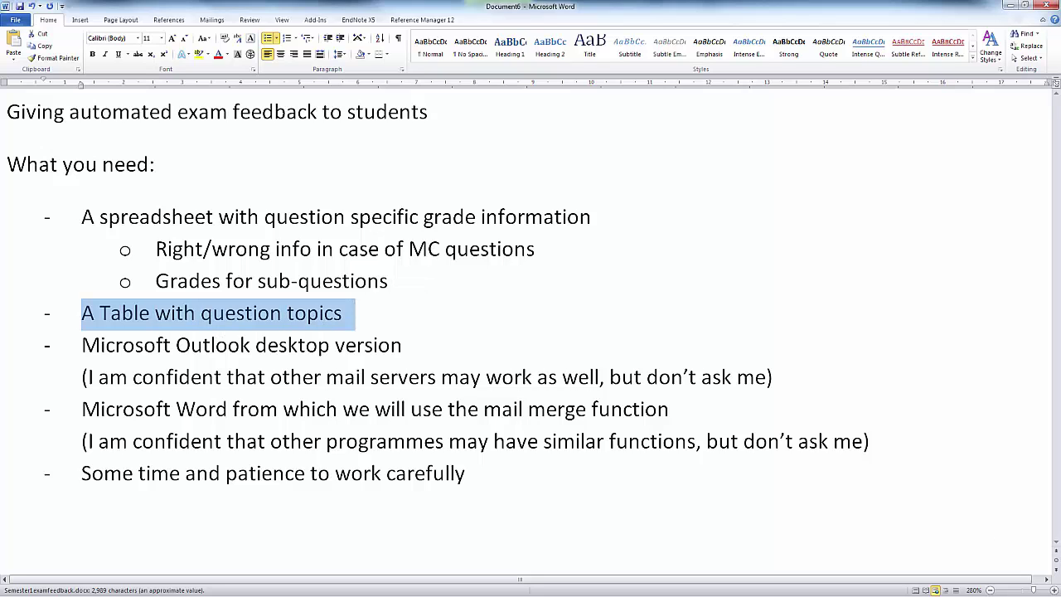
{"action": "key", "text": "alt+Tab"}
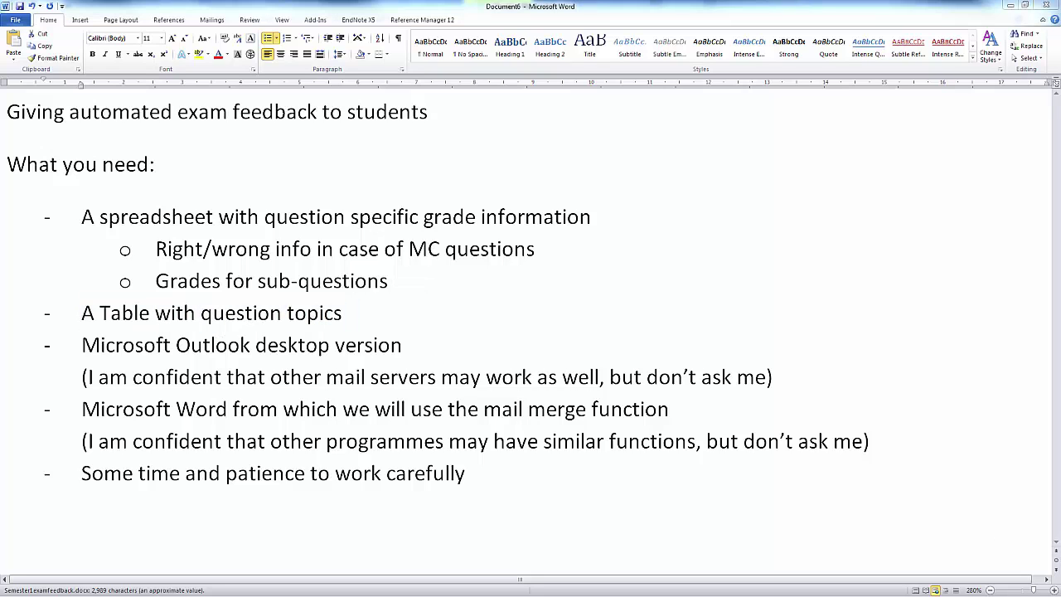
{"action": "key", "text": "alt+Tab"}
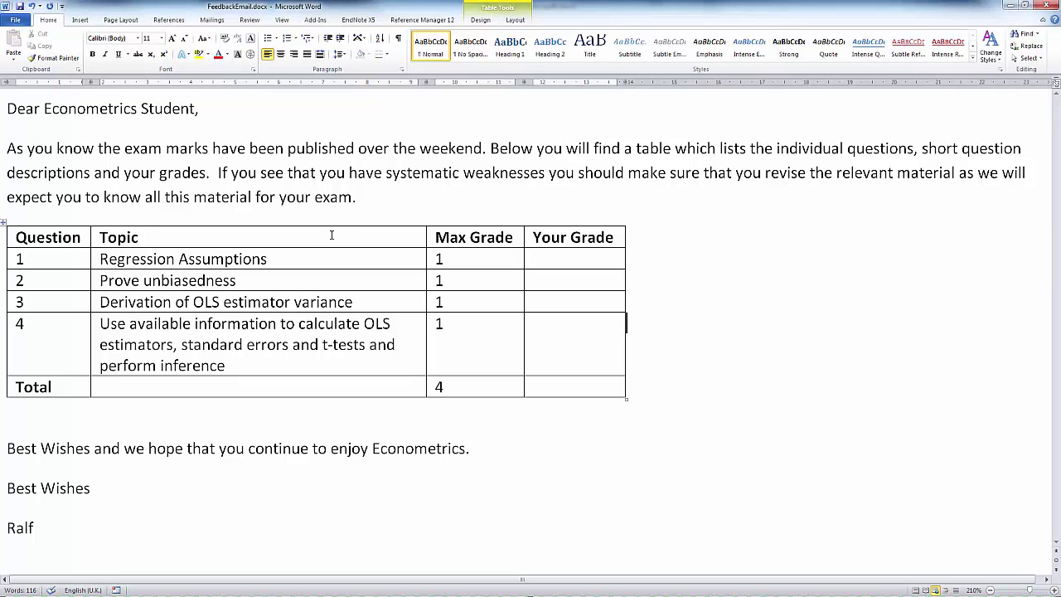
{"action": "left_click", "coordinate": [327, 173]}
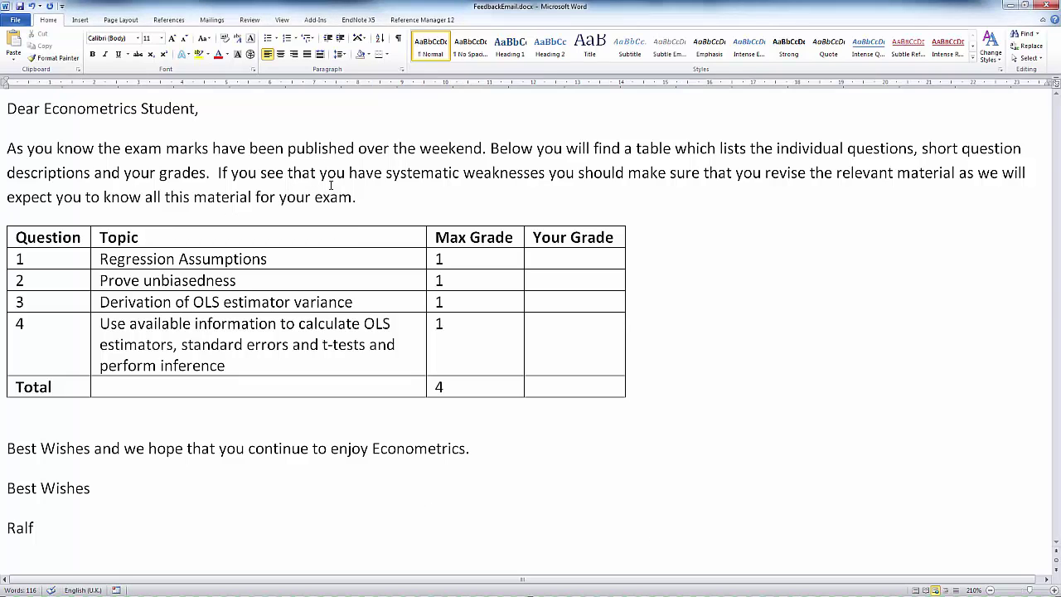
{"action": "double_click", "coordinate": [81, 109]}
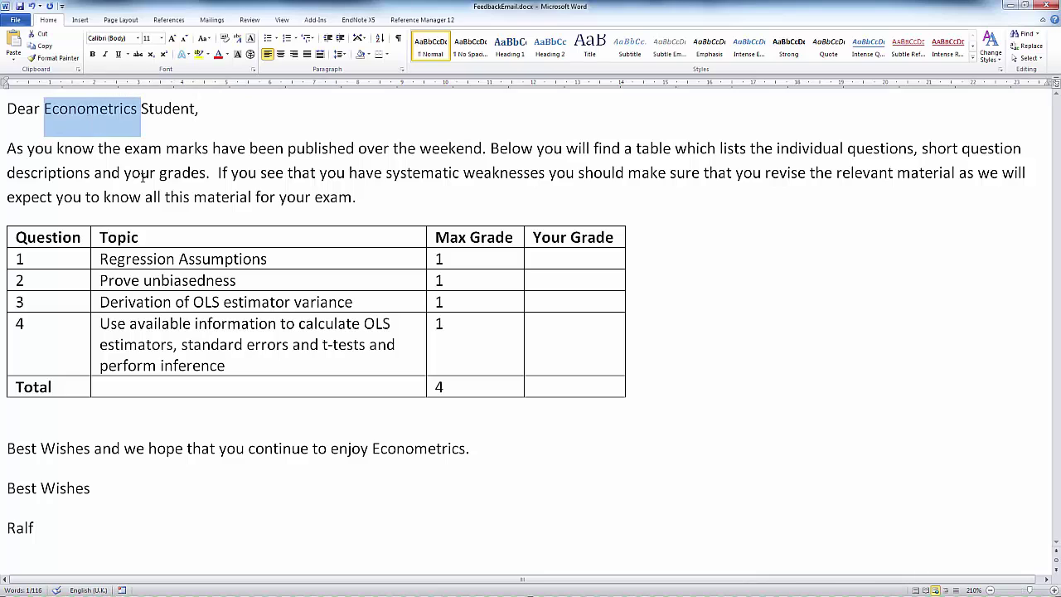
{"action": "left_click", "coordinate": [141, 172]}
{"action": "left_click", "coordinate": [126, 259]}
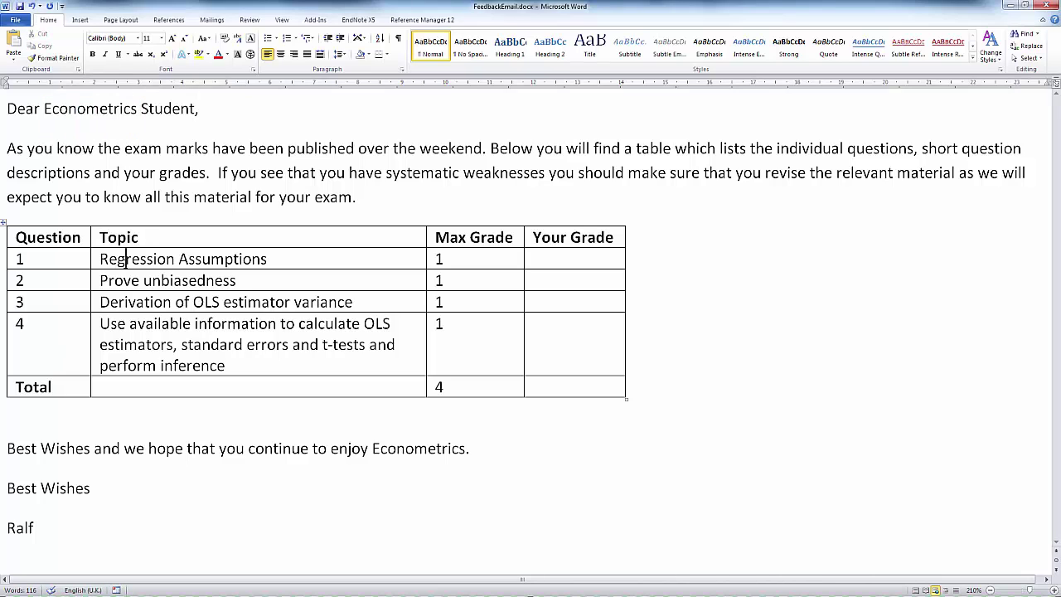
{"action": "left_click_drag", "start_coordinate": [126, 259], "coordinate": [284, 259]}
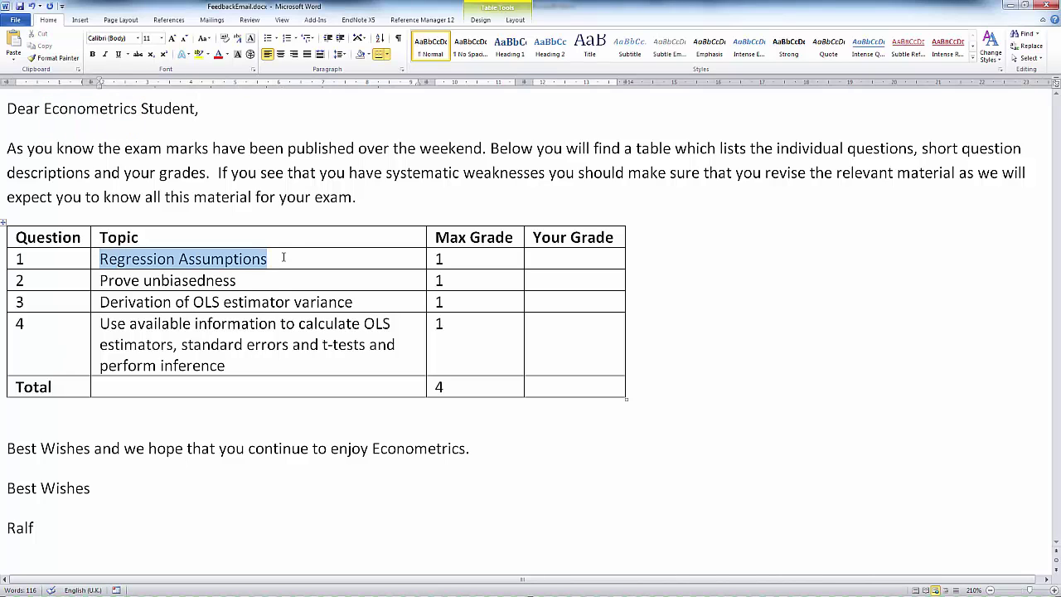
{"action": "left_click_drag", "start_coordinate": [102, 280], "coordinate": [267, 281]}
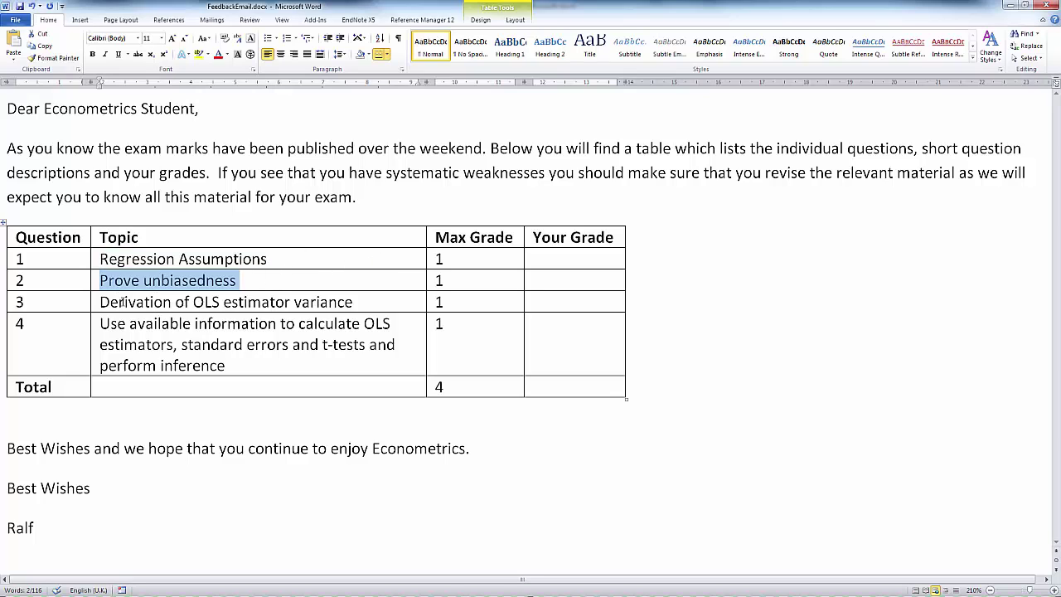
{"action": "left_click", "coordinate": [207, 302]}
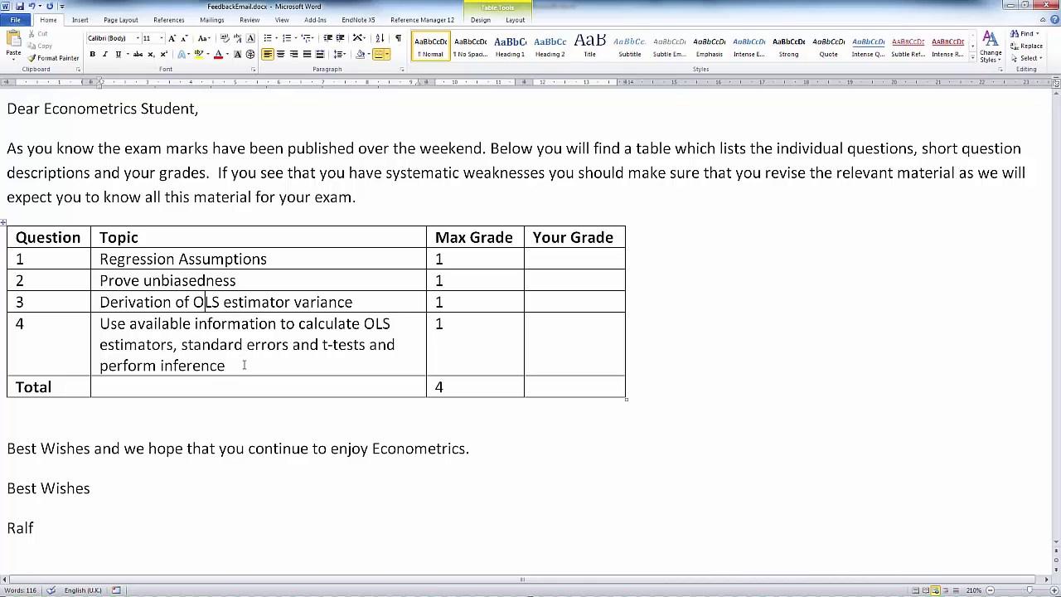
{"action": "left_click", "coordinate": [243, 358]}
{"action": "left_click_drag", "start_coordinate": [108, 261], "coordinate": [234, 353]}
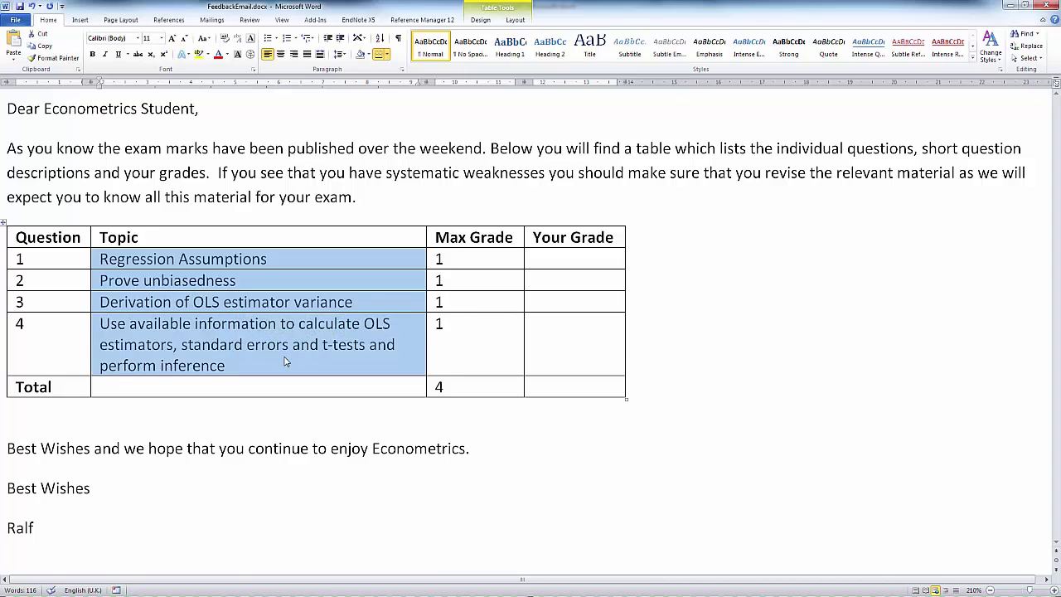
{"action": "left_click", "coordinate": [284, 424]}
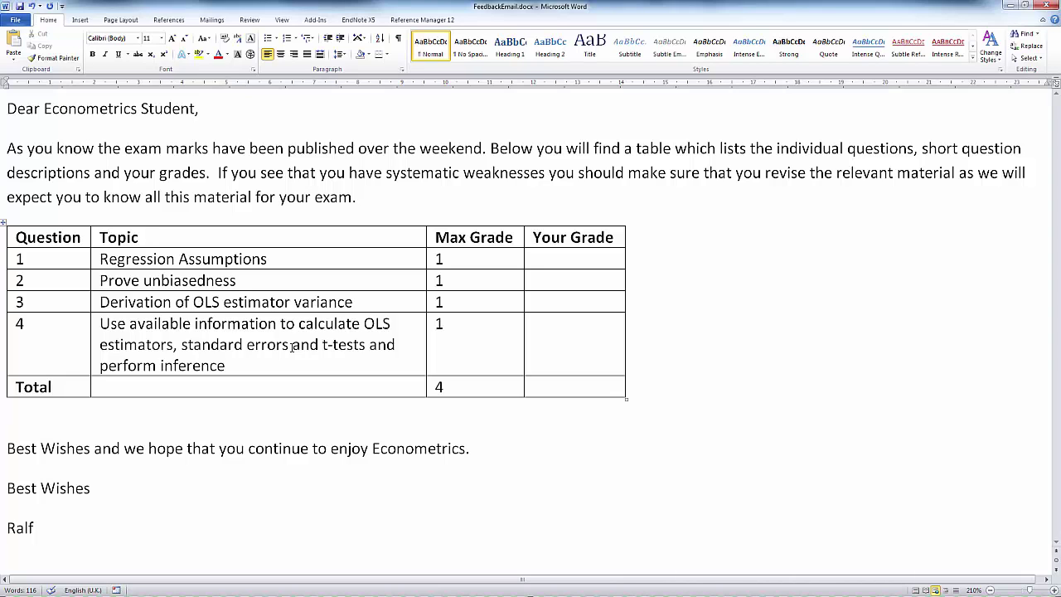
{"action": "left_click", "coordinate": [95, 149]}
{"action": "left_click", "coordinate": [469, 353]}
Step: Back in Excel, select the first student's Q1–Q4 marks and the empty Student email cells G2:G9
{"action": "key", "text": "alt+Tab"}
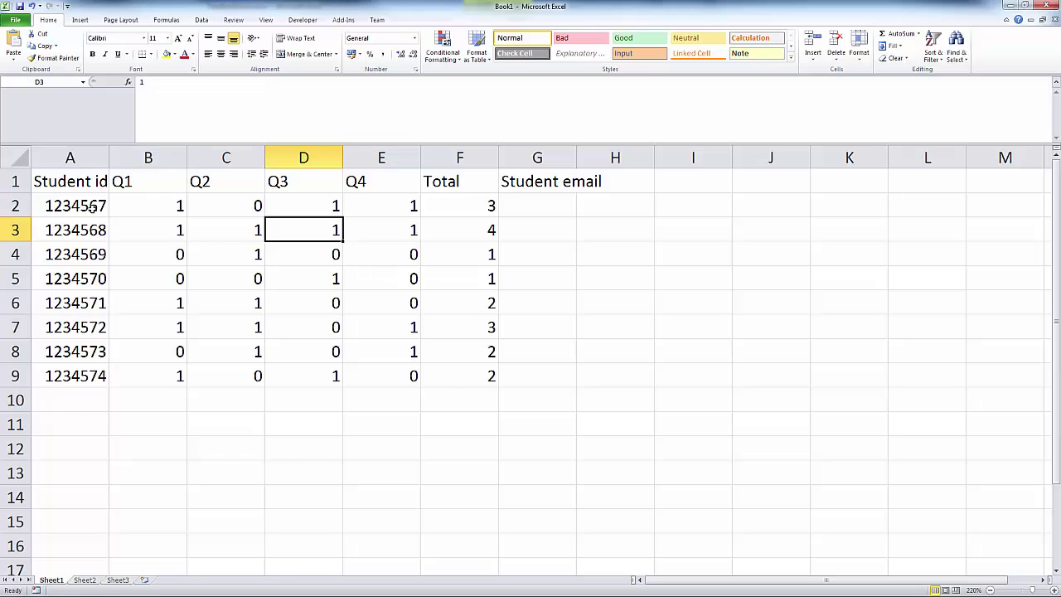
{"action": "left_click_drag", "start_coordinate": [77, 207], "coordinate": [297, 204]}
{"action": "left_click", "coordinate": [359, 204]}
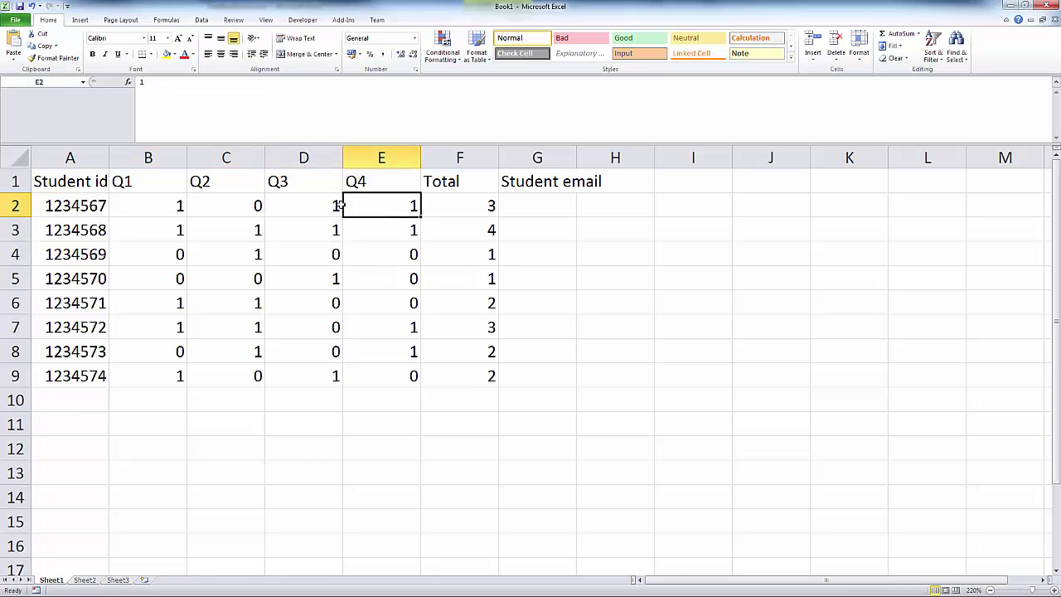
{"action": "left_click_drag", "start_coordinate": [183, 204], "coordinate": [364, 203]}
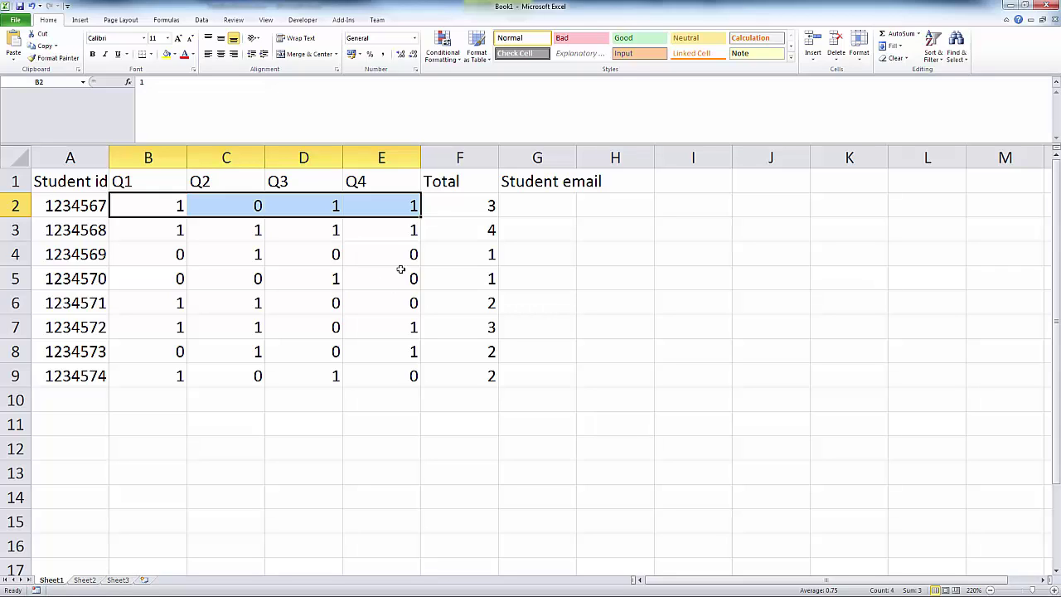
{"action": "left_click", "coordinate": [540, 260]}
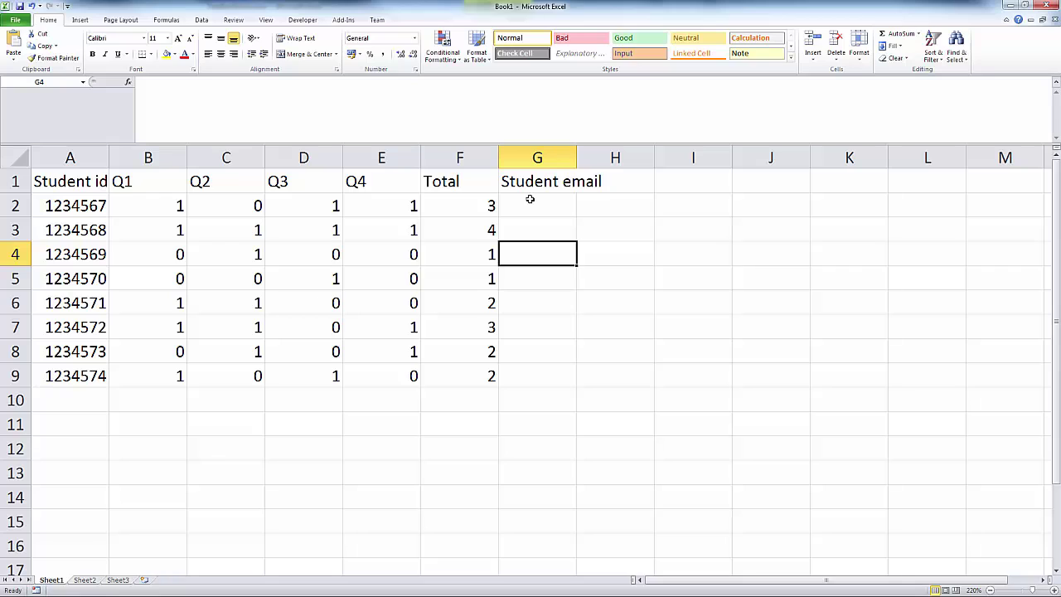
{"action": "left_click_drag", "start_coordinate": [527, 203], "coordinate": [538, 371]}
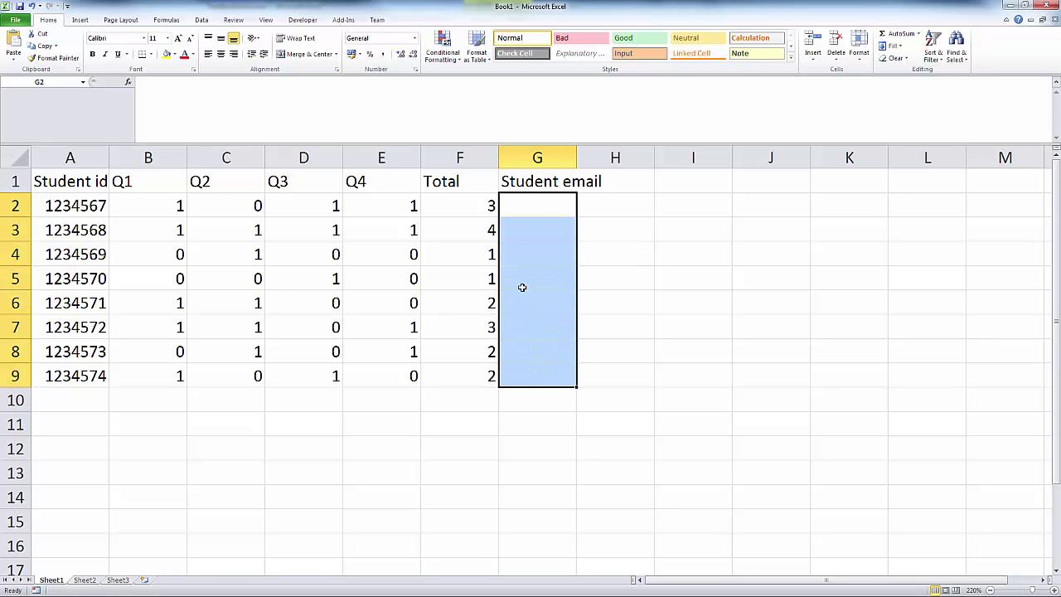
{"action": "left_click", "coordinate": [542, 209]}
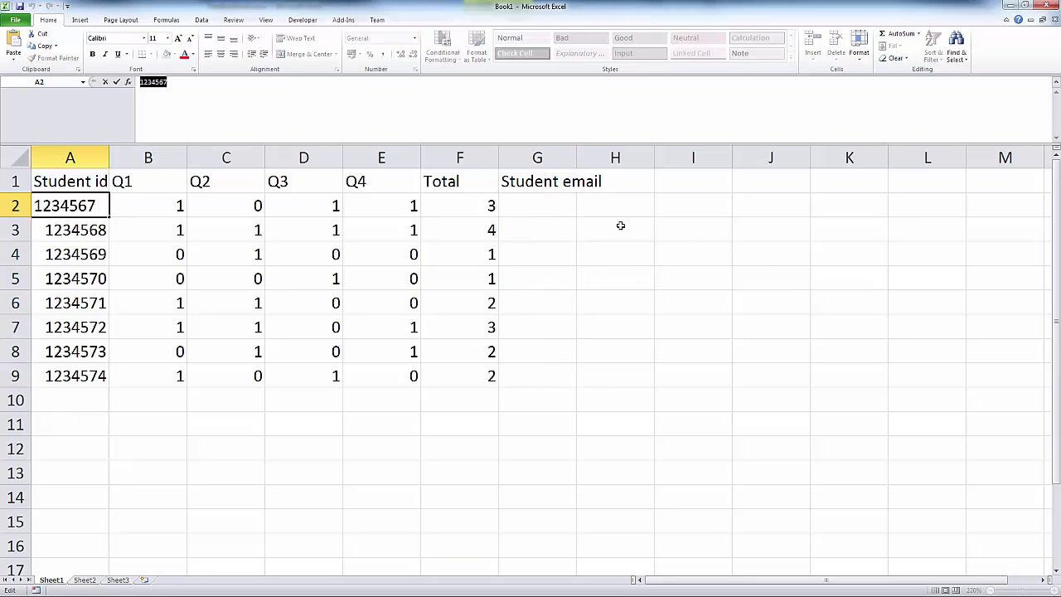
{"action": "left_click", "coordinate": [533, 206]}
{"action": "left_click", "coordinate": [466, 113]}
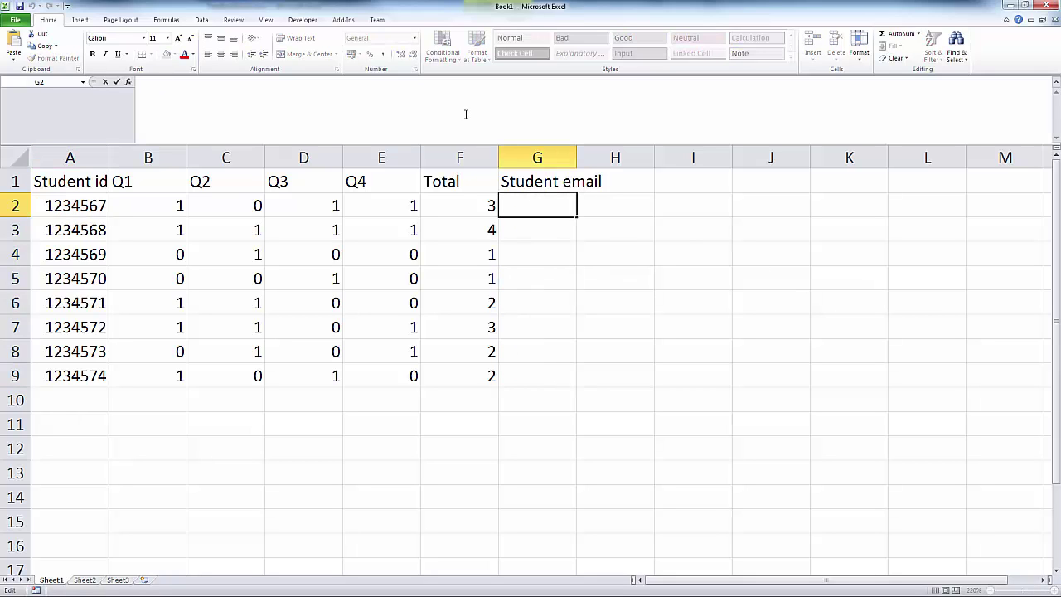
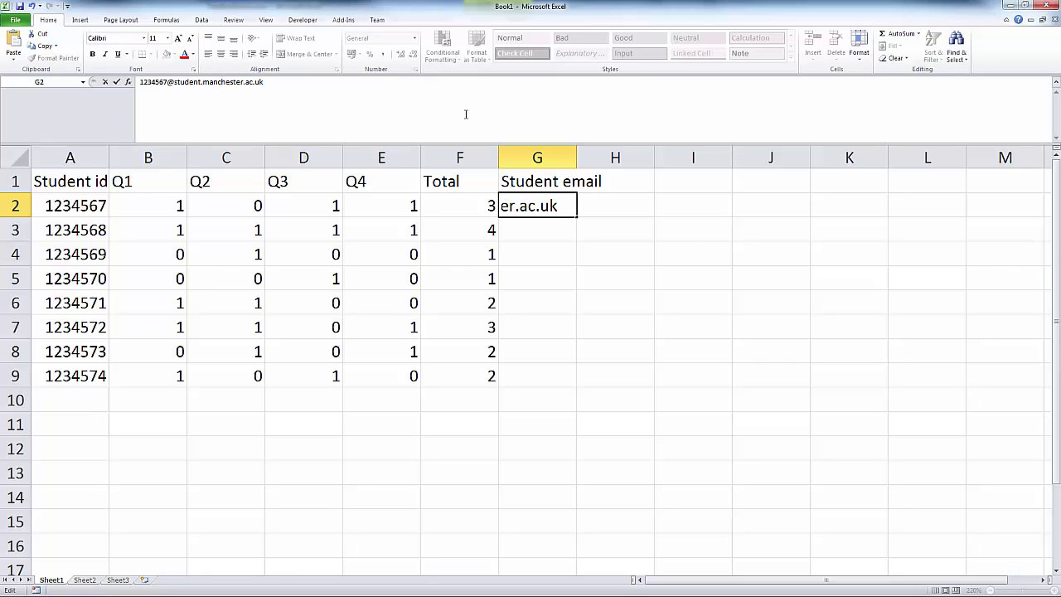
{"action": "key", "text": "Return"}
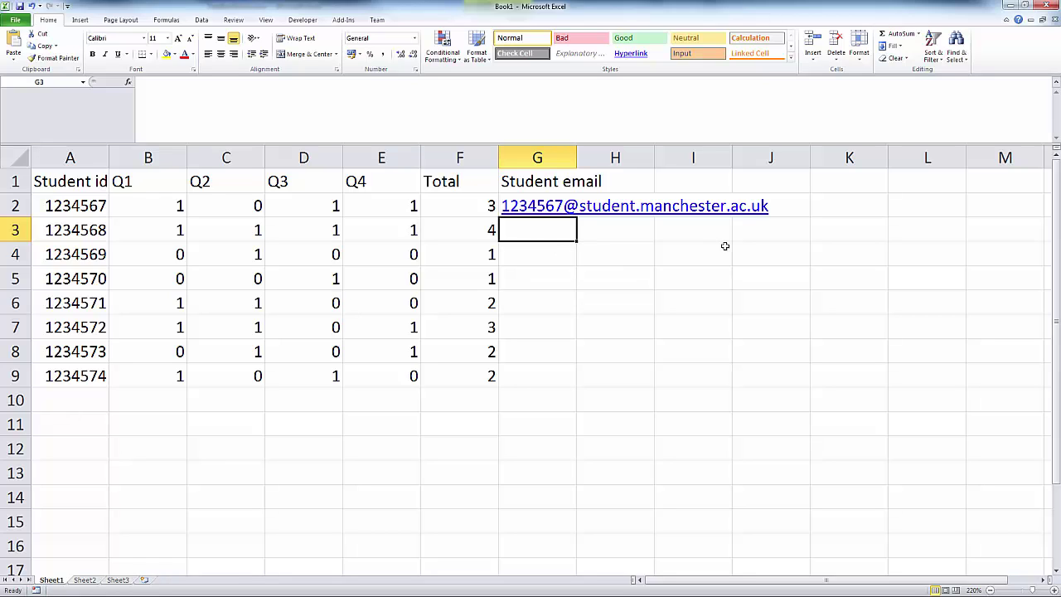
{"action": "key", "text": "Up"}
{"action": "key", "text": "Delete"}
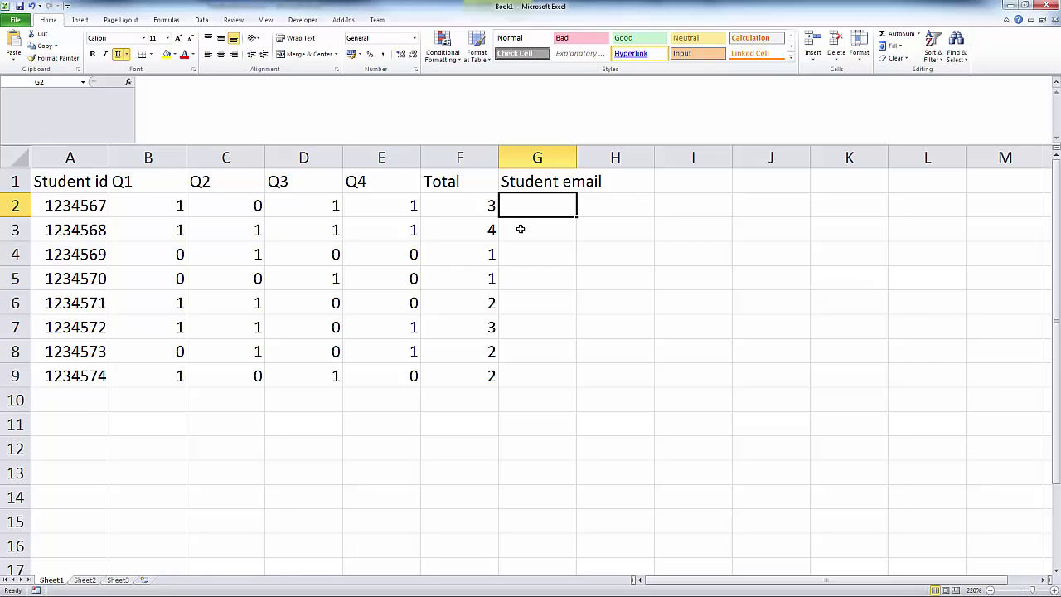
{"action": "type", "text": "=con"}
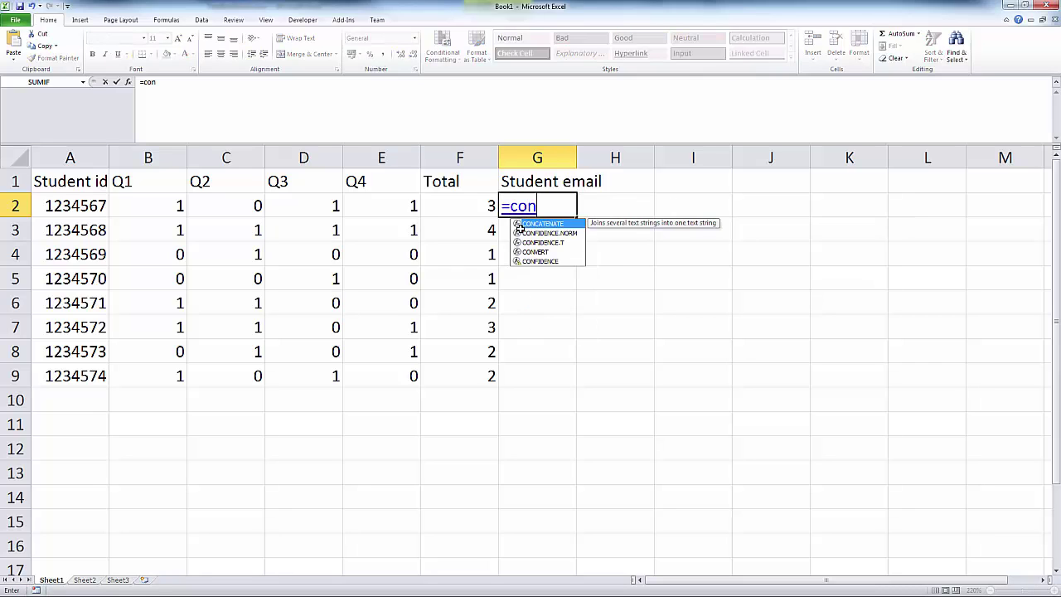
{"action": "type", "text": "catenate("}
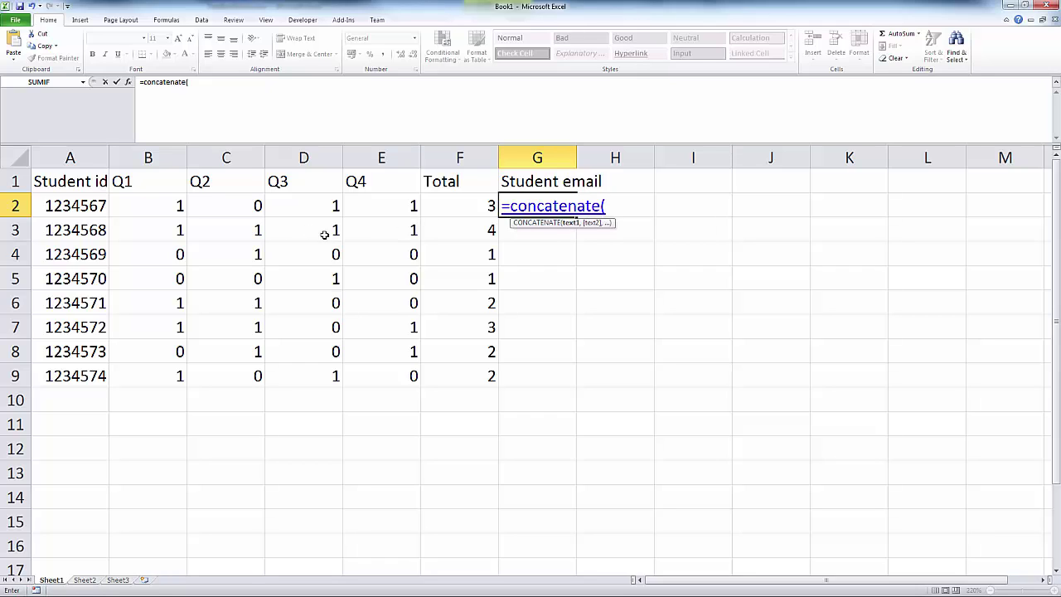
{"action": "left_click", "coordinate": [82, 206]}
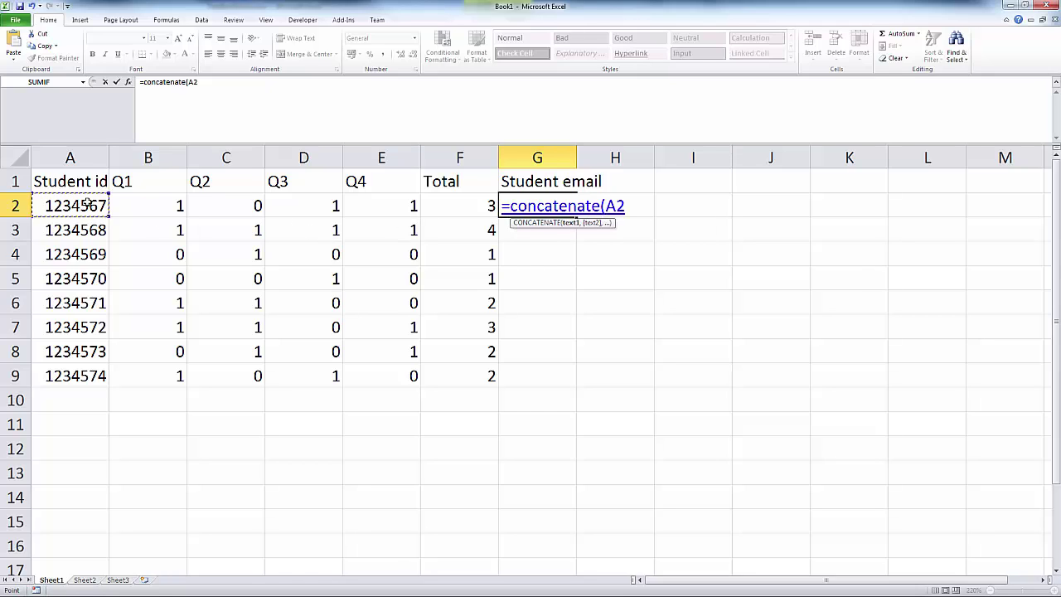
{"action": "type", "text": ",\""}
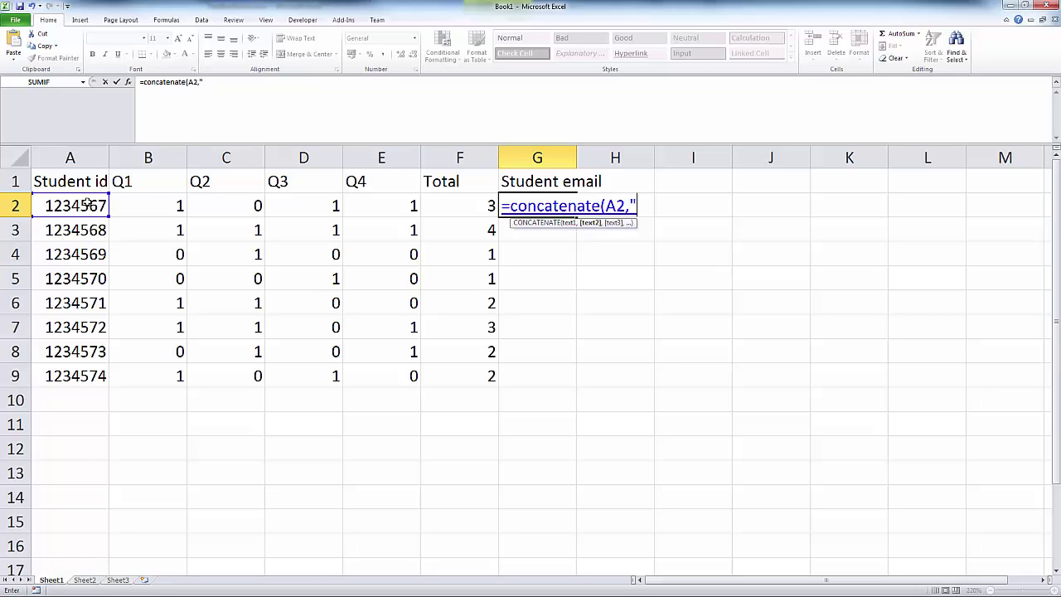
{"action": "type", "text": "@stud"}
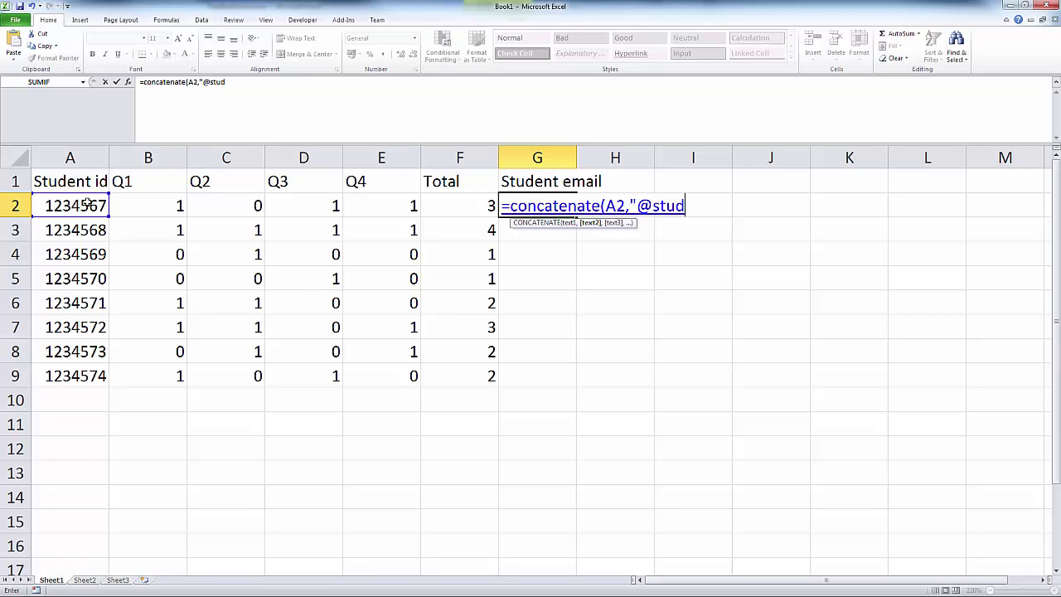
{"action": "type", "text": "ent.man"}
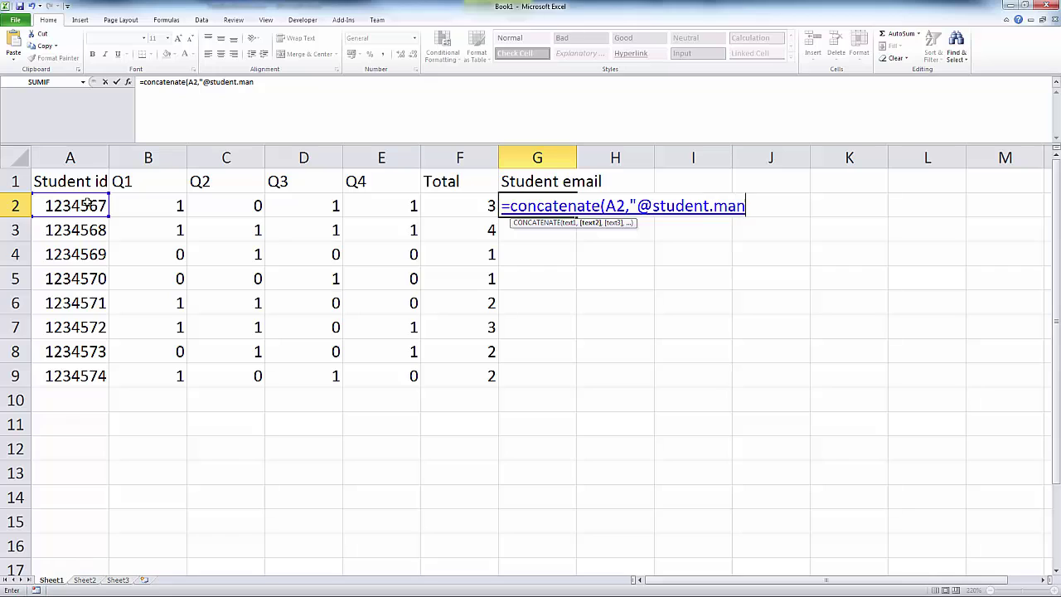
{"action": "type", "text": "chester.ac."}
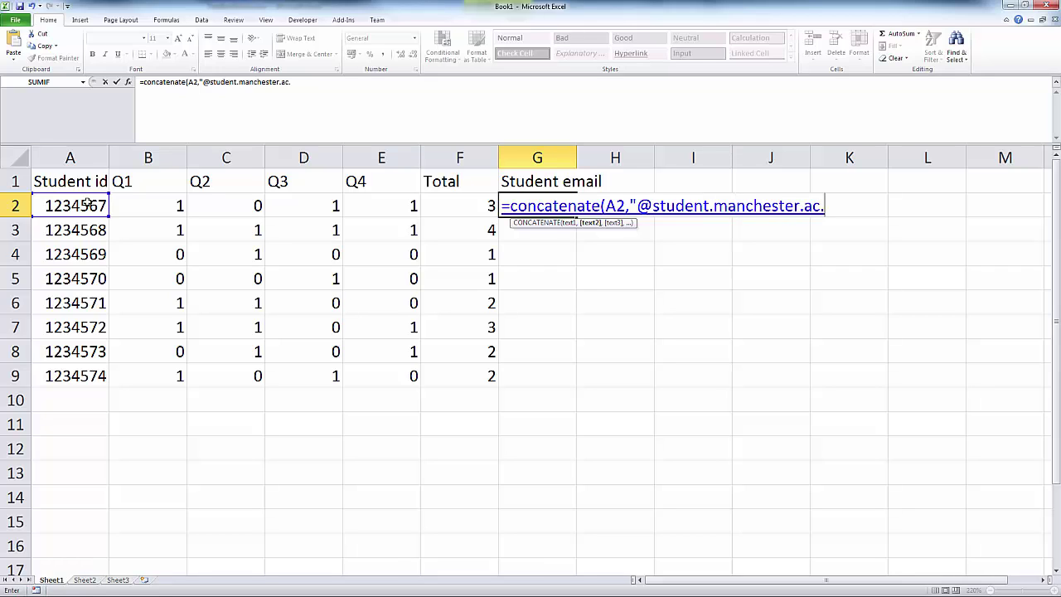
{"action": "type", "text": "uk\")"}
{"action": "key", "text": "Return"}
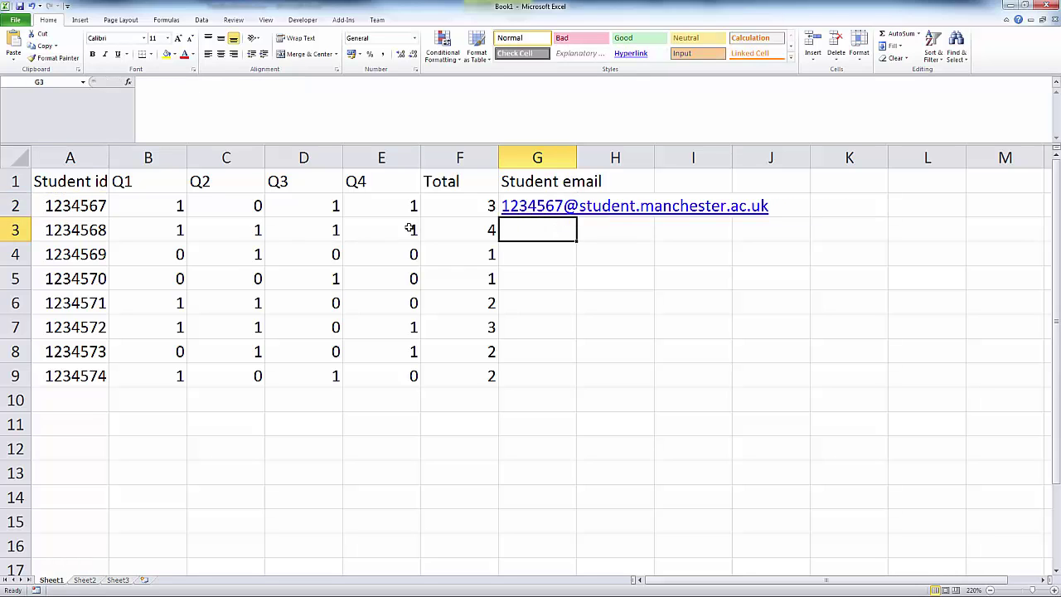
{"action": "left_click", "coordinate": [507, 207]}
{"action": "left_click_drag", "start_coordinate": [575, 218], "coordinate": [578, 383]}
{"action": "left_click", "coordinate": [620, 448]}
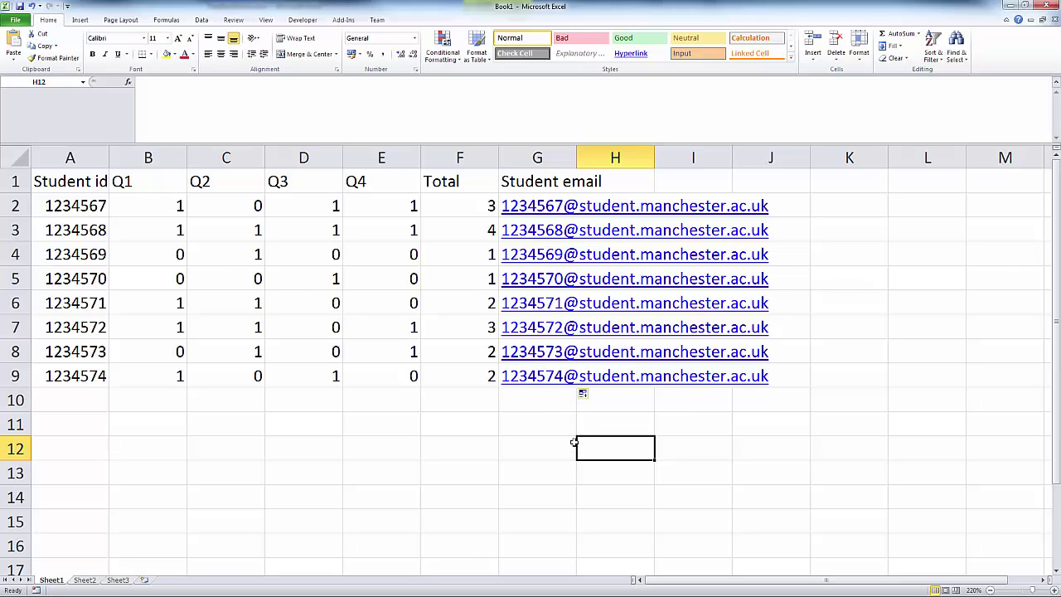
Step: Add a 'test email' header in H1, enter a test e-mail address in H2, and fill it to H9
{"action": "left_click", "coordinate": [643, 181]}
{"action": "type", "text": "test"}
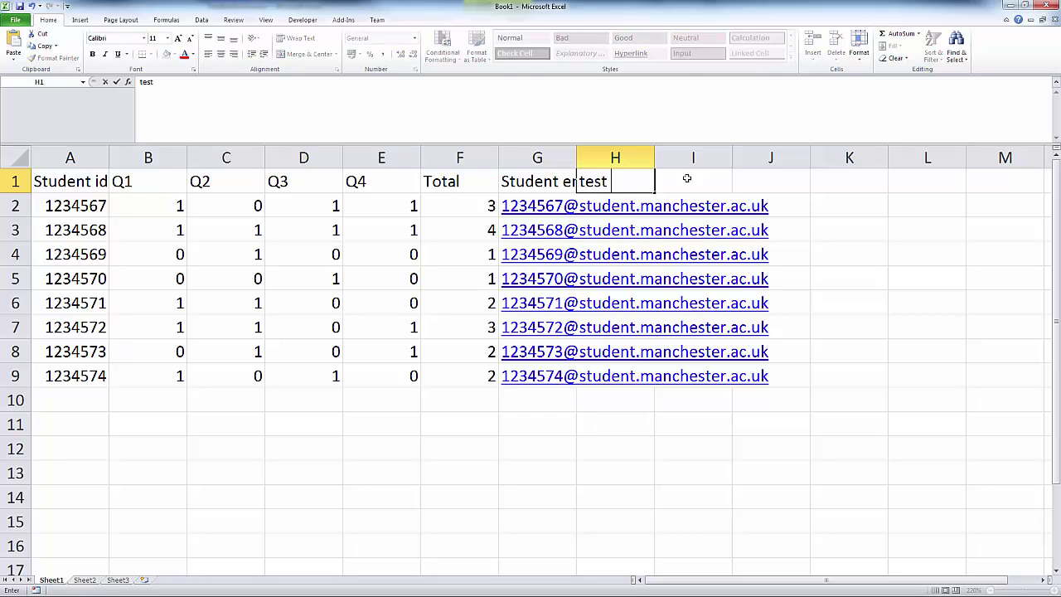
{"action": "type", "text": " email"}
{"action": "key", "text": "Return"}
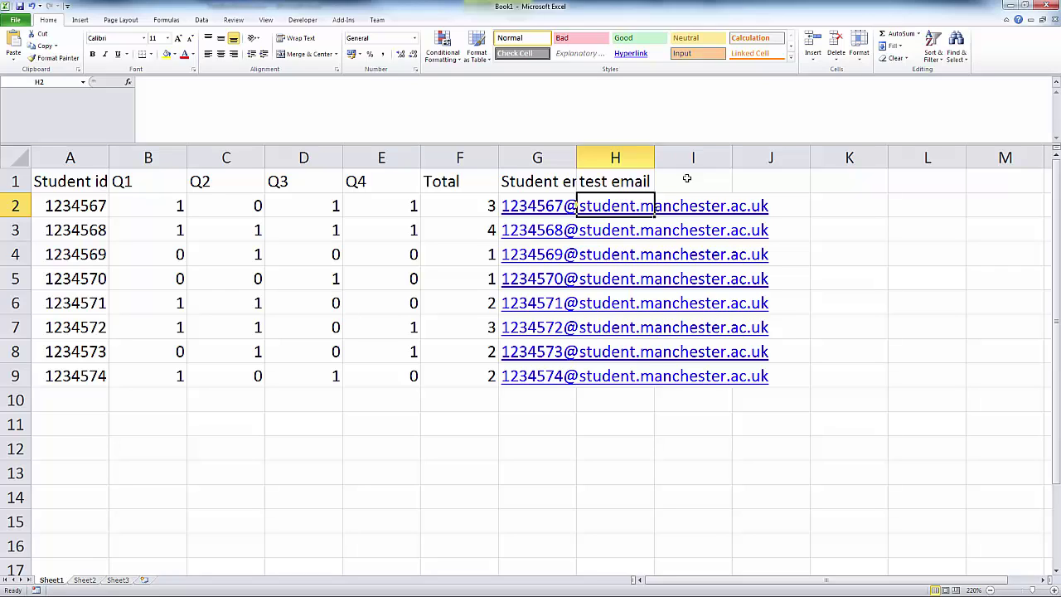
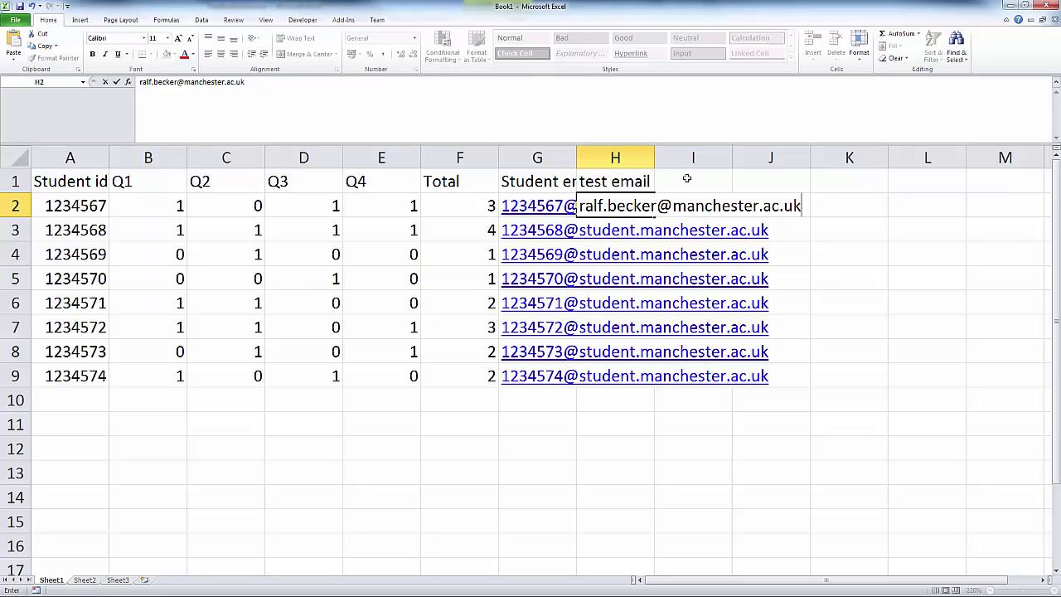
{"action": "key", "text": "Return"}
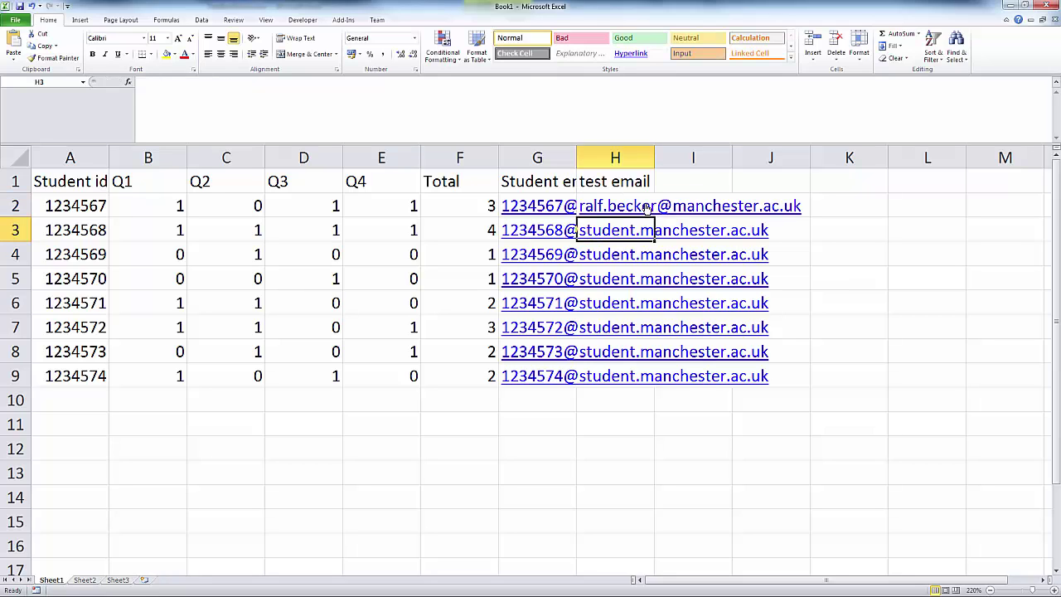
{"action": "left_click", "coordinate": [642, 207]}
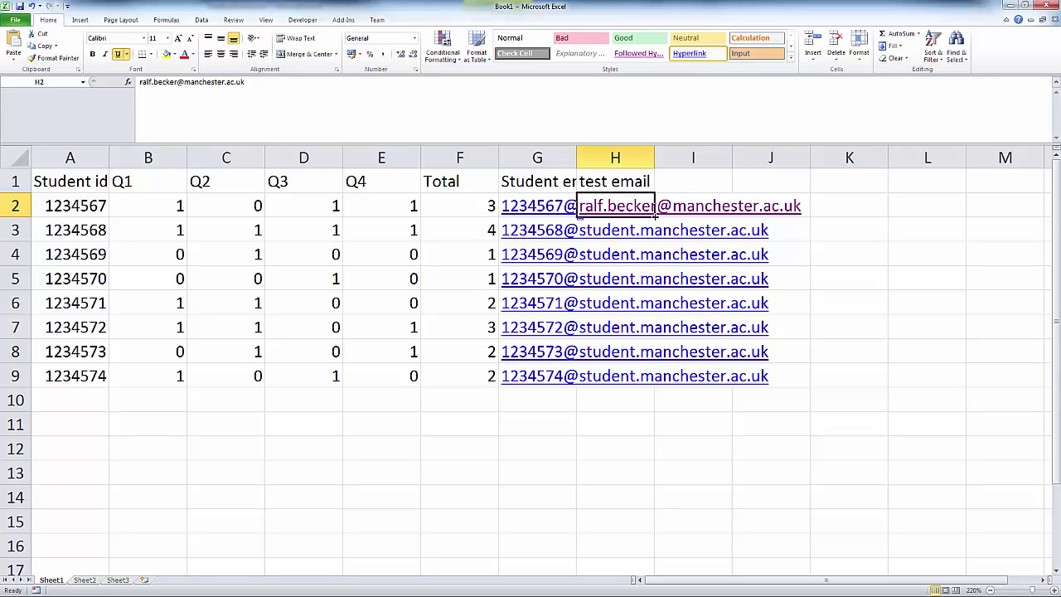
{"action": "left_click_drag", "start_coordinate": [654, 217], "coordinate": [661, 383]}
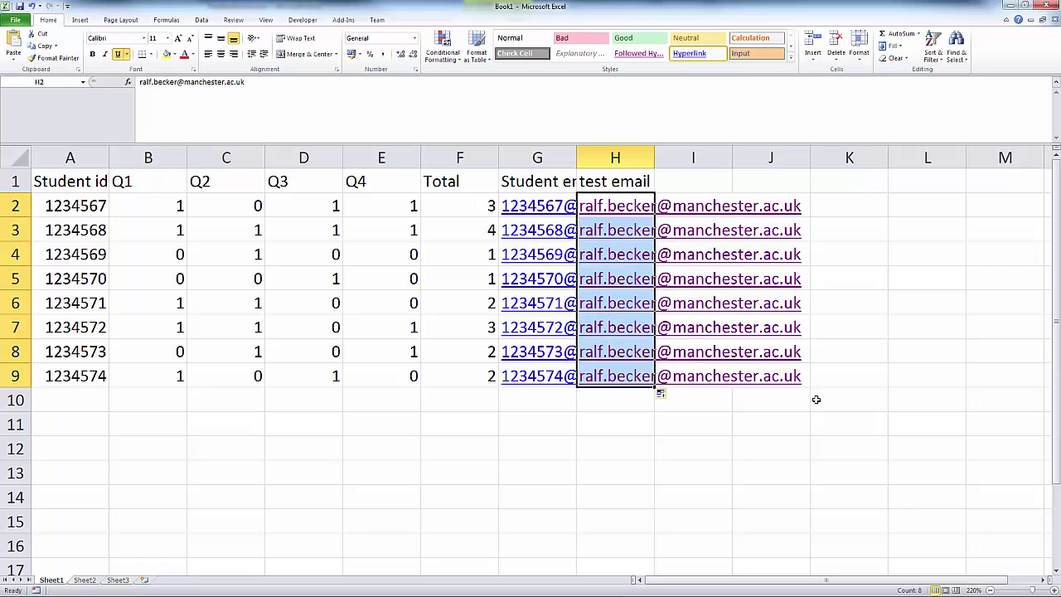
{"action": "left_click", "coordinate": [751, 451]}
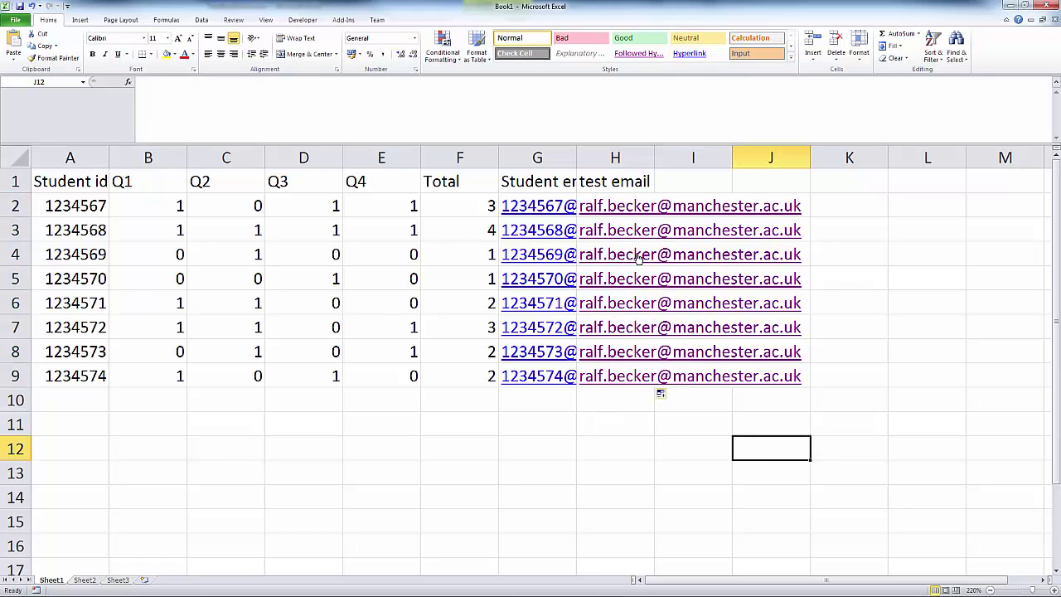
Step: Open the Save As window for the workbook, offering Book1.xlsx in Documents
{"action": "left_click", "coordinate": [615, 453]}
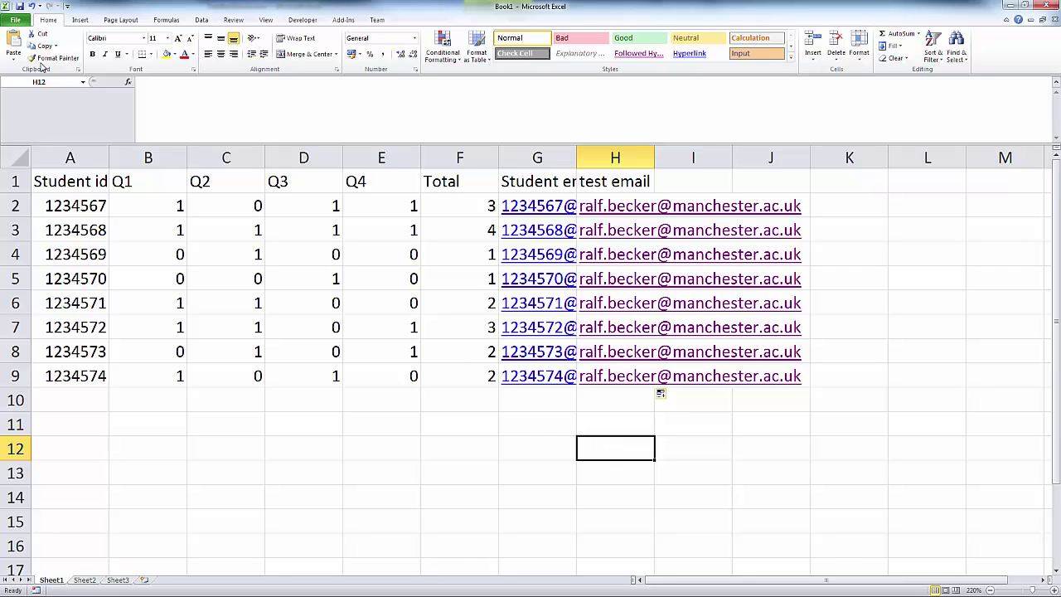
{"action": "left_click", "coordinate": [20, 7]}
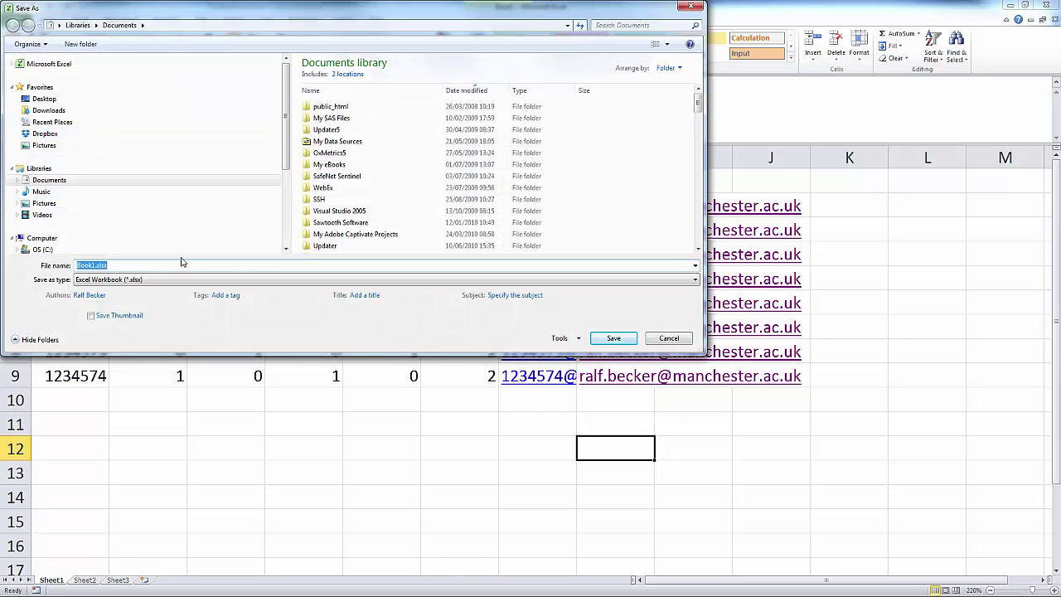
{"action": "scroll", "coordinate": [253, 230], "scroll_direction": "down", "scroll_amount": 3}
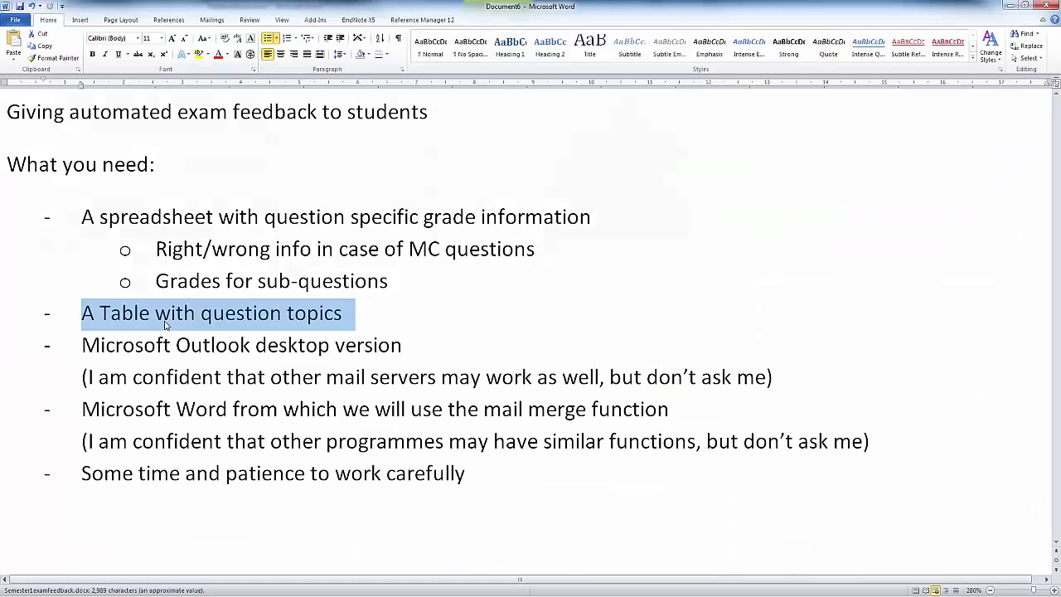
{"action": "left_click", "coordinate": [171, 313]}
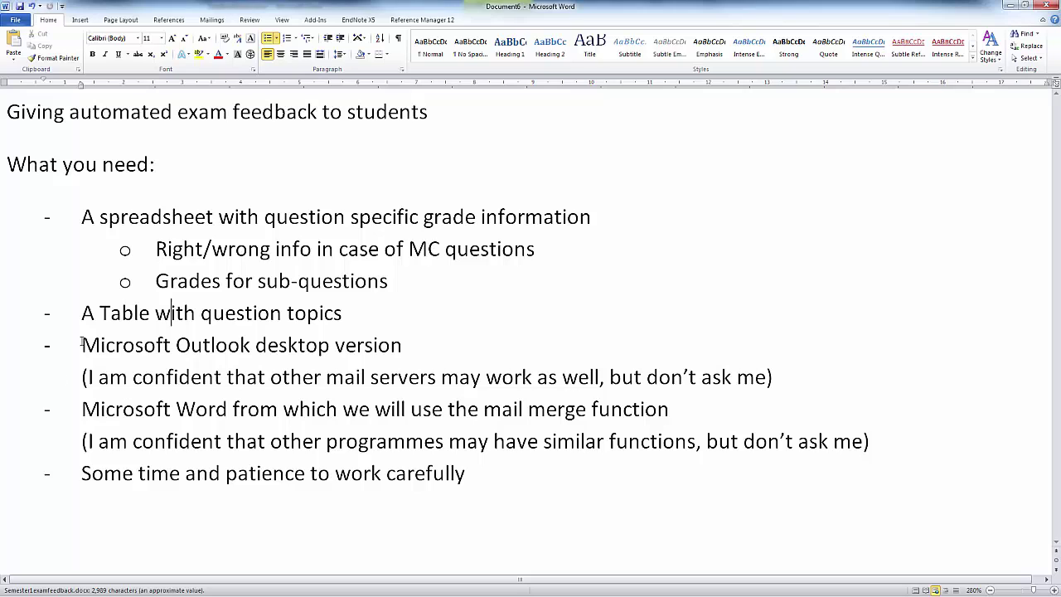
{"action": "left_click_drag", "start_coordinate": [82, 344], "coordinate": [250, 346]}
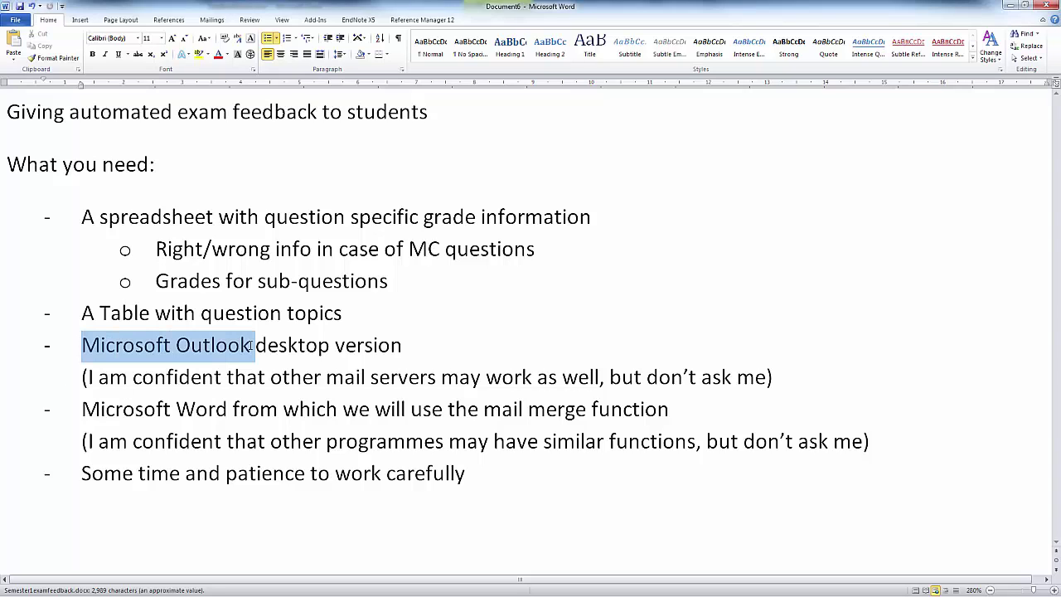
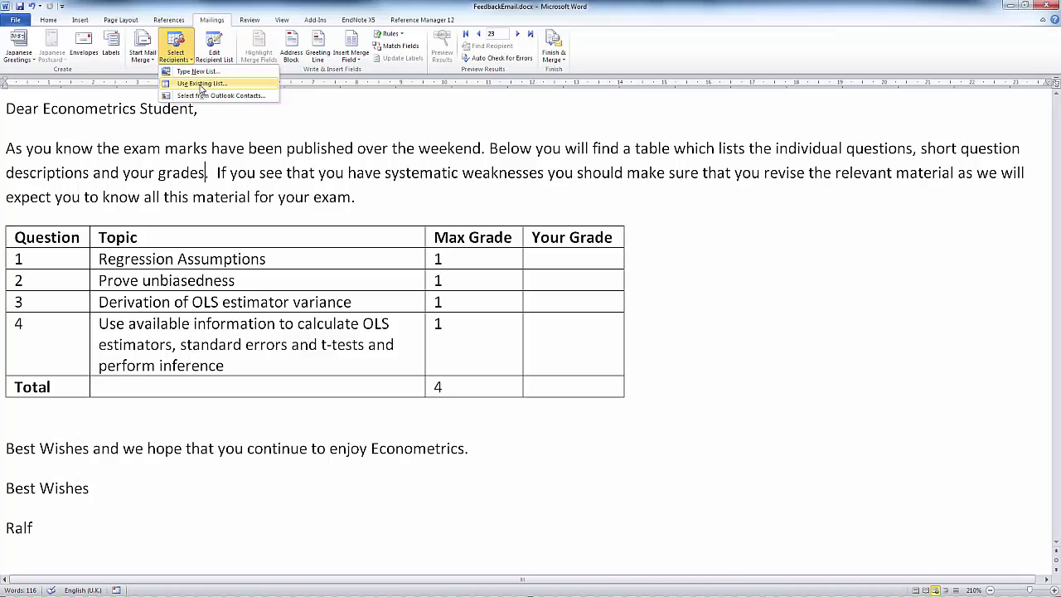
Step: Use Sheet1$ of marks.xlsx from Teaching > TeachingClips > automatic feedback as the recipient list
{"action": "left_click", "coordinate": [201, 84]}
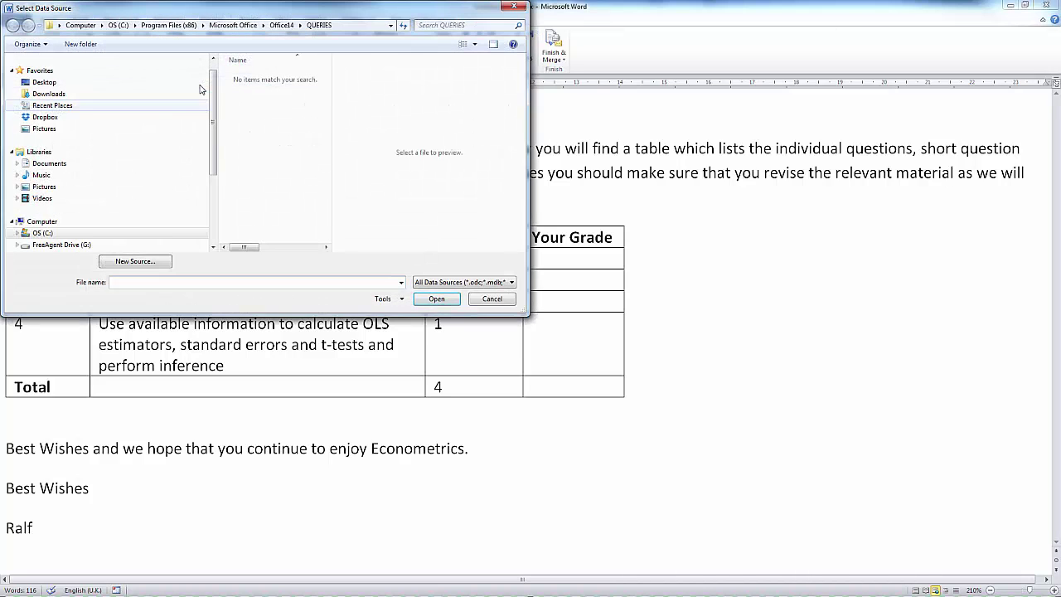
{"action": "left_click", "coordinate": [213, 226]}
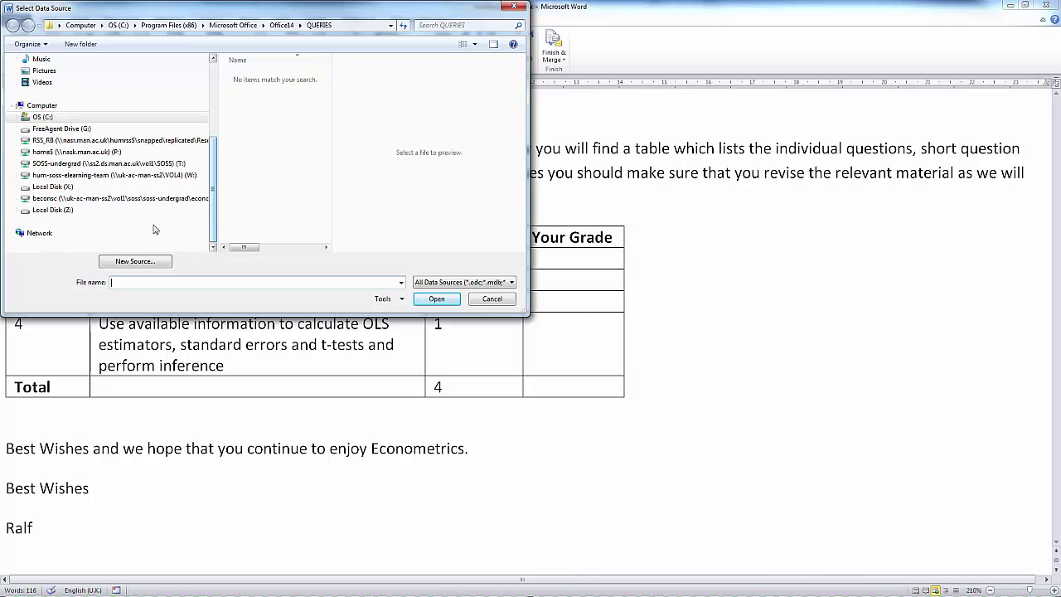
{"action": "left_click", "coordinate": [88, 188]}
{"action": "left_click", "coordinate": [326, 229]}
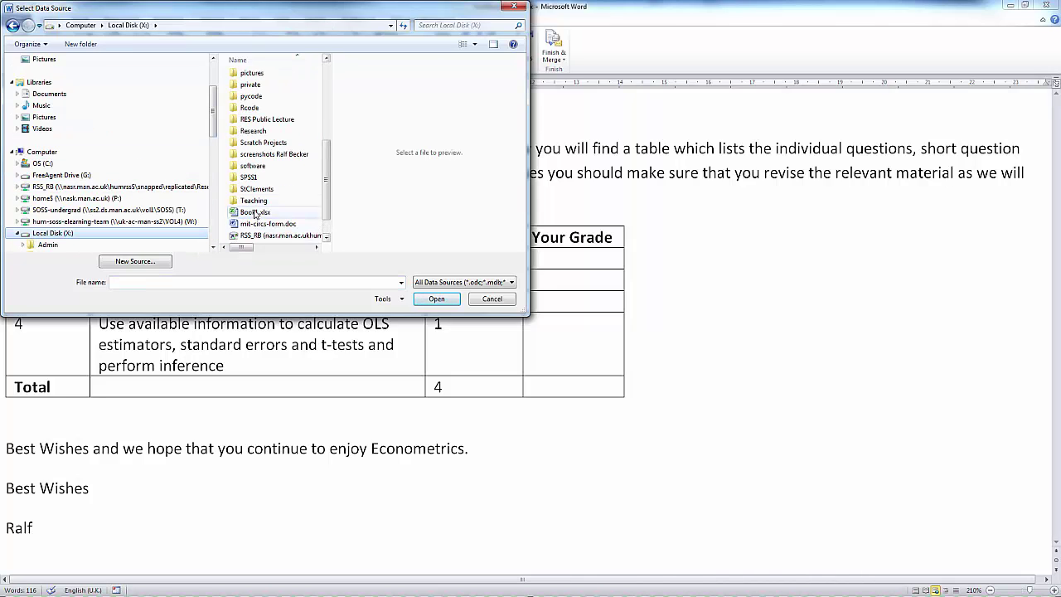
{"action": "left_click", "coordinate": [254, 202]}
{"action": "double_click", "coordinate": [254, 202]}
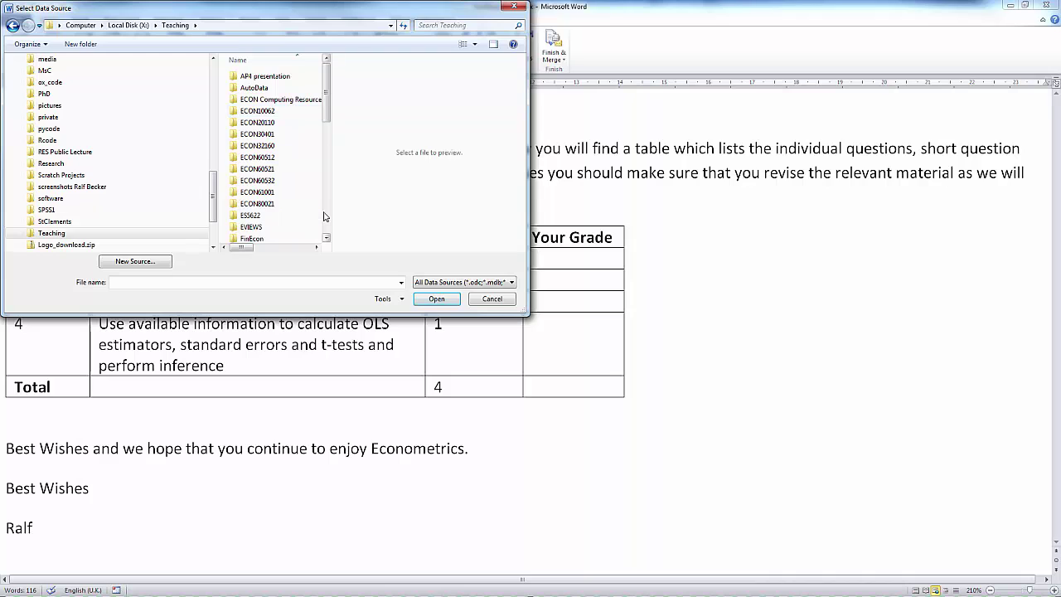
{"action": "scroll", "coordinate": [278, 166], "scroll_direction": "down", "scroll_amount": 3}
{"action": "double_click", "coordinate": [274, 201]}
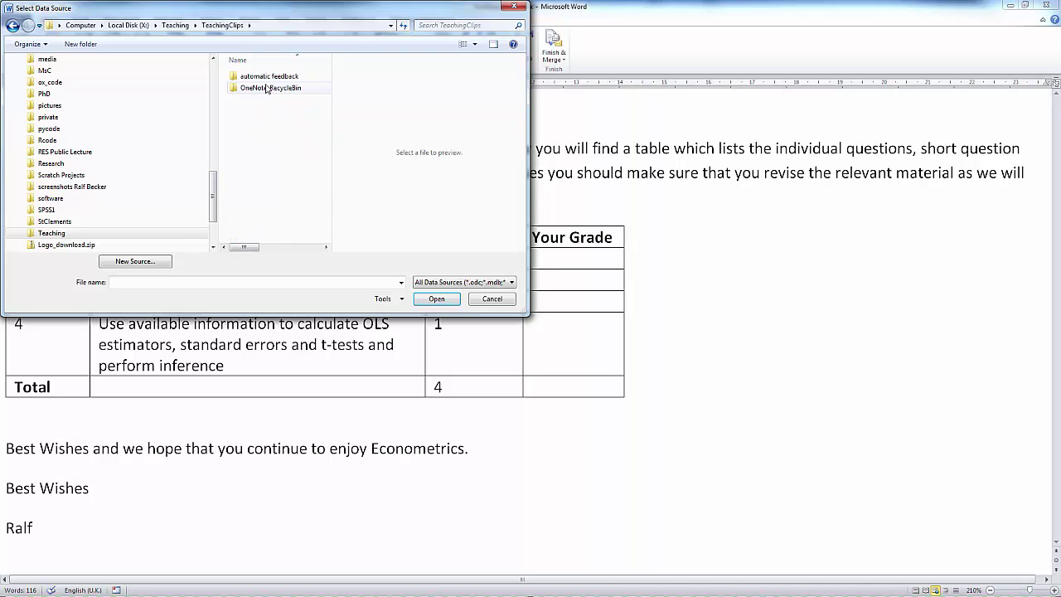
{"action": "double_click", "coordinate": [268, 77]}
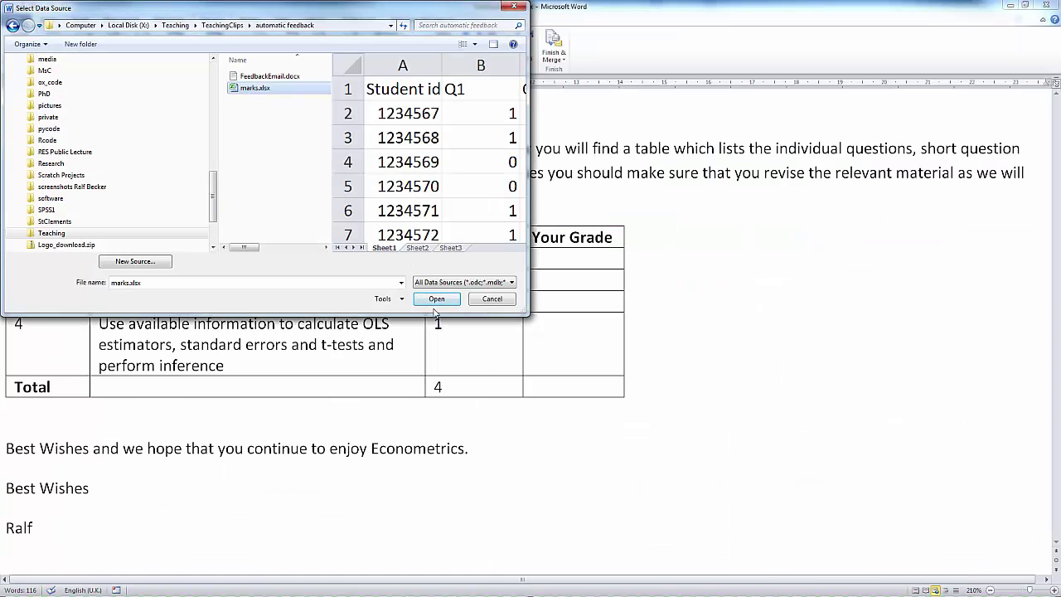
{"action": "left_click", "coordinate": [433, 302]}
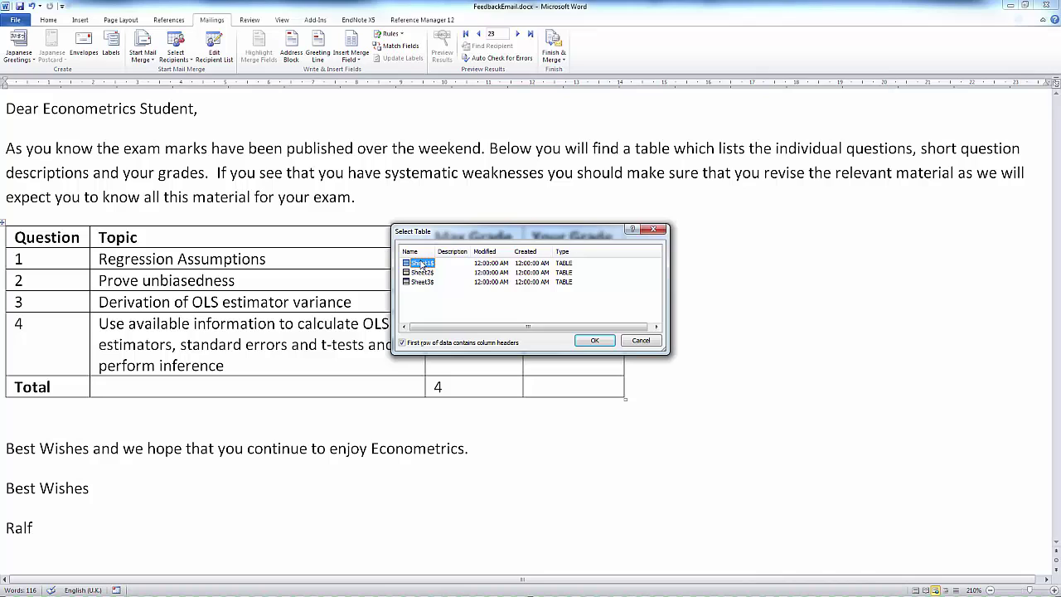
{"action": "left_click", "coordinate": [594, 341]}
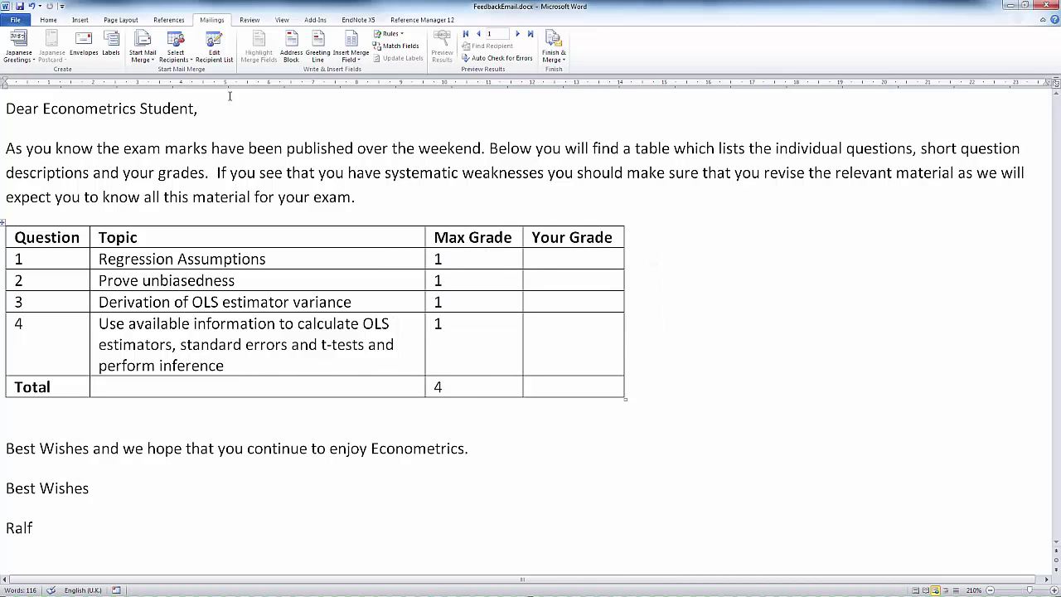
{"action": "left_click", "coordinate": [217, 59]}
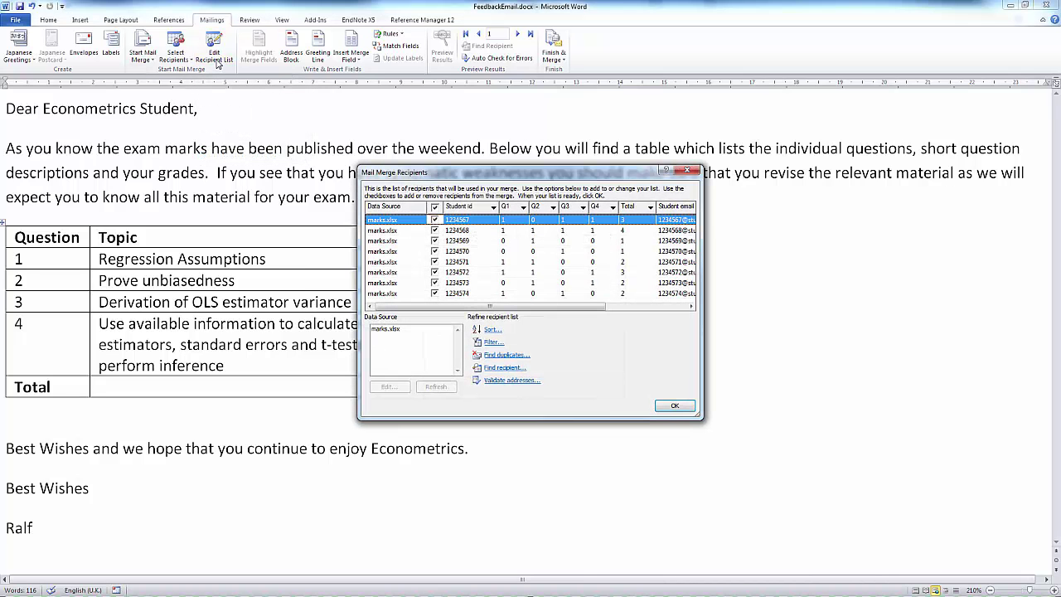
{"action": "left_click_drag", "start_coordinate": [585, 306], "coordinate": [531, 309]}
{"action": "mouse_move", "coordinate": [590, 306]}
{"action": "left_mouse_down"}
{"action": "mouse_move", "coordinate": [669, 307]}
{"action": "mouse_move", "coordinate": [586, 308]}
{"action": "left_mouse_up"}
{"action": "mouse_move", "coordinate": [524, 306]}
{"action": "left_mouse_down"}
{"action": "mouse_move", "coordinate": [614, 305]}
{"action": "mouse_move", "coordinate": [526, 305]}
{"action": "left_mouse_up"}
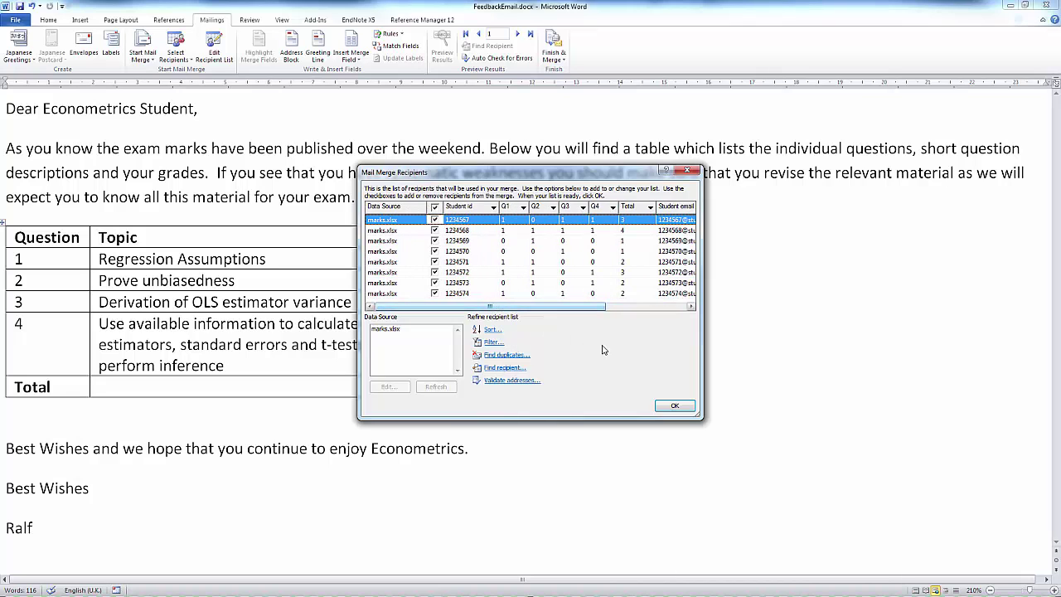
{"action": "left_click", "coordinate": [673, 407]}
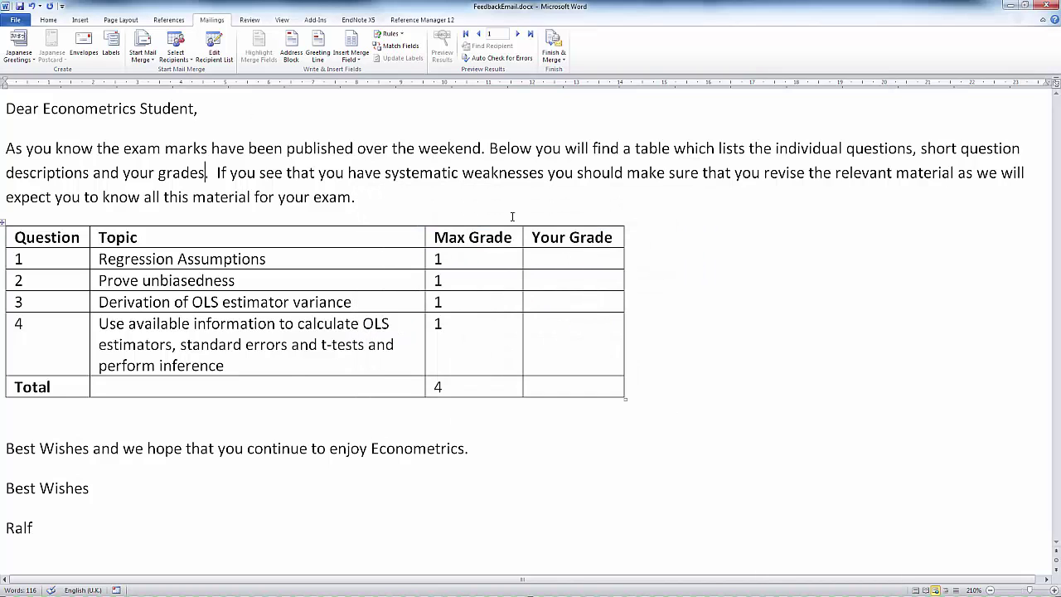
Step: Insert the Q1 and Q2 merge fields into the first two Your Grade cells
{"action": "left_click", "coordinate": [560, 253]}
{"action": "key", "text": "Down"}
{"action": "key", "text": "Down"}
{"action": "key", "text": "Down"}
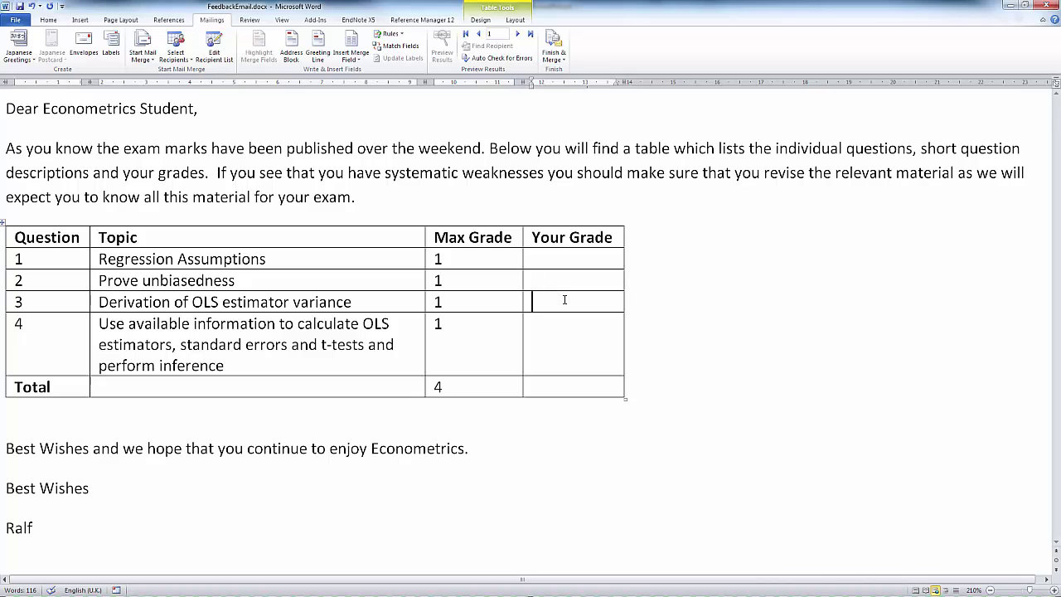
{"action": "left_click", "coordinate": [569, 392]}
{"action": "left_click", "coordinate": [567, 360]}
{"action": "left_click", "coordinate": [557, 259]}
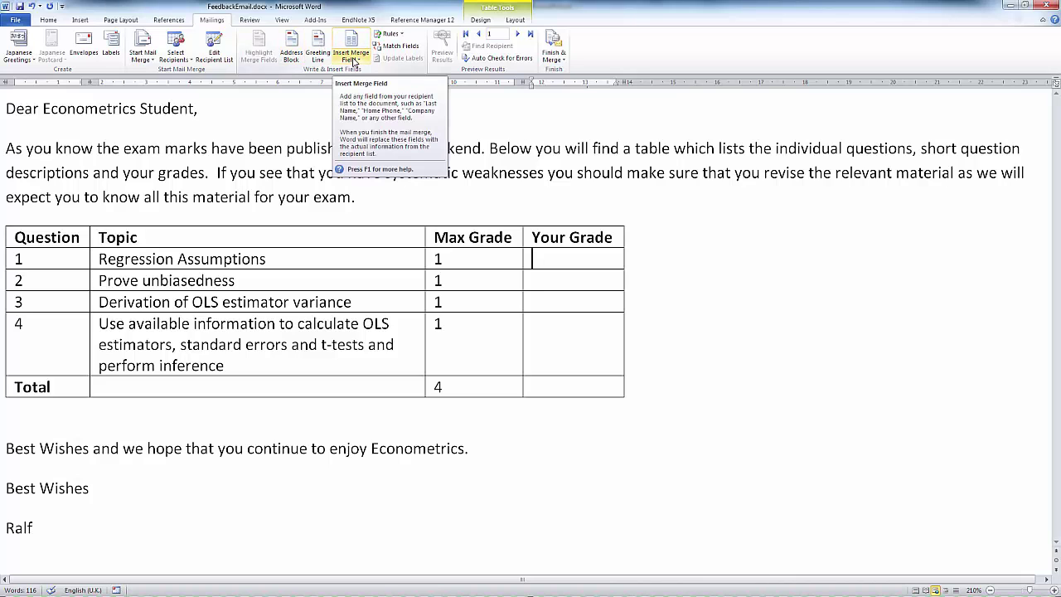
{"action": "left_click", "coordinate": [555, 259]}
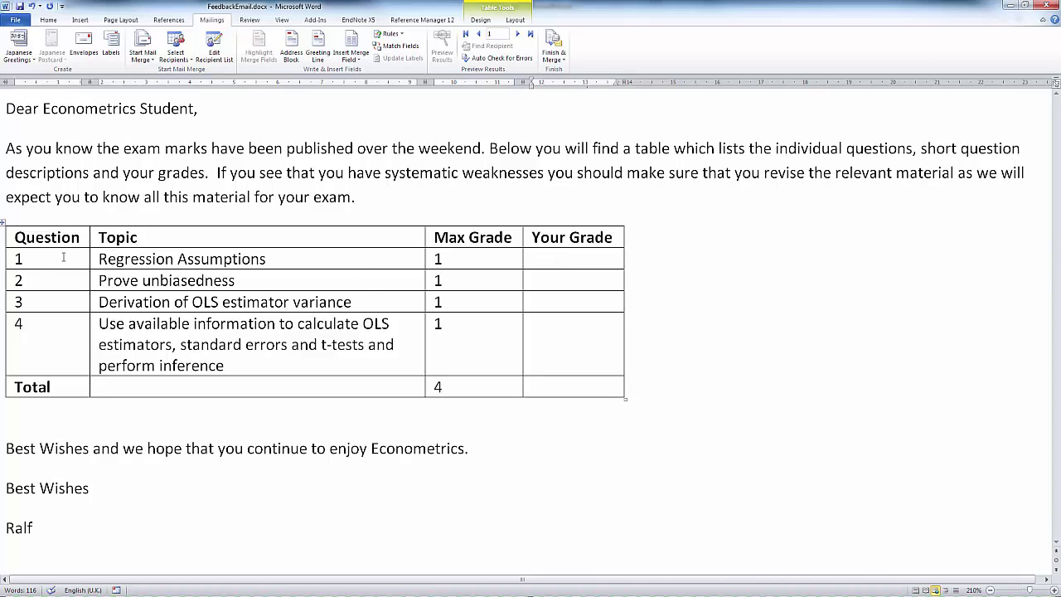
{"action": "left_click", "coordinate": [352, 60]}
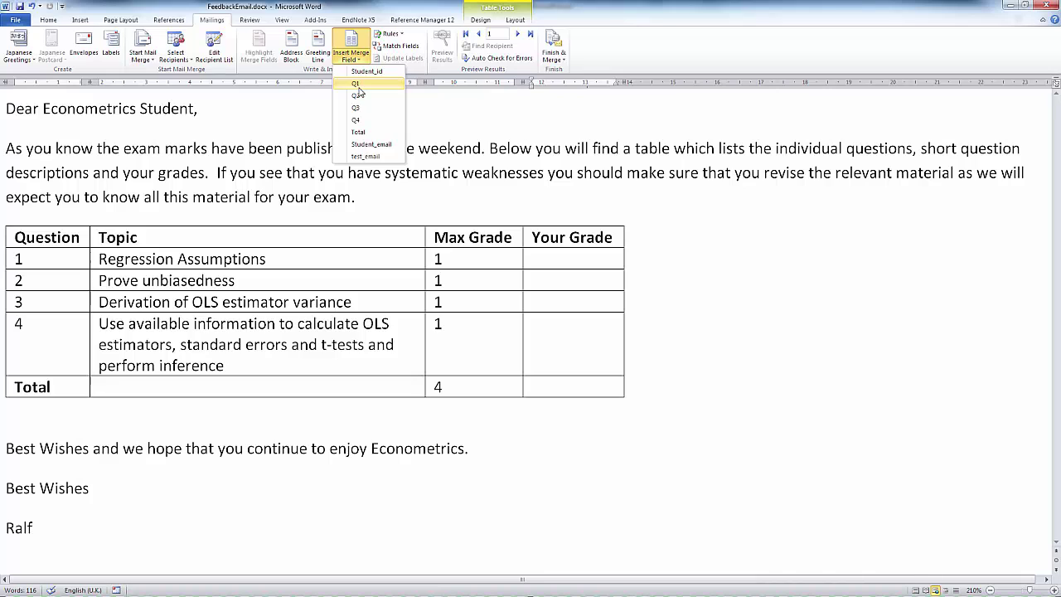
{"action": "left_click", "coordinate": [359, 86]}
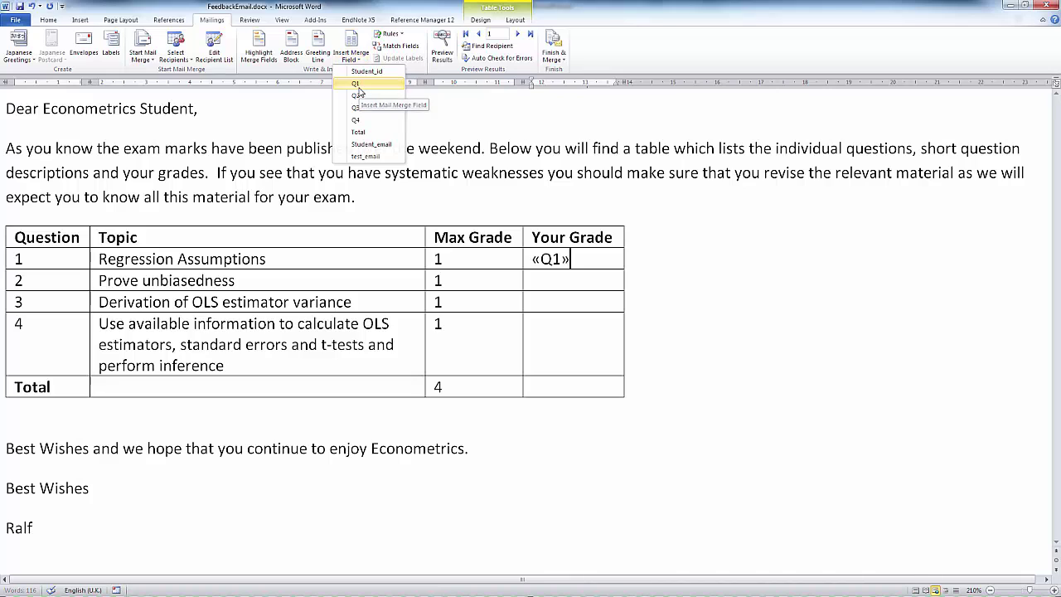
{"action": "left_click", "coordinate": [547, 279]}
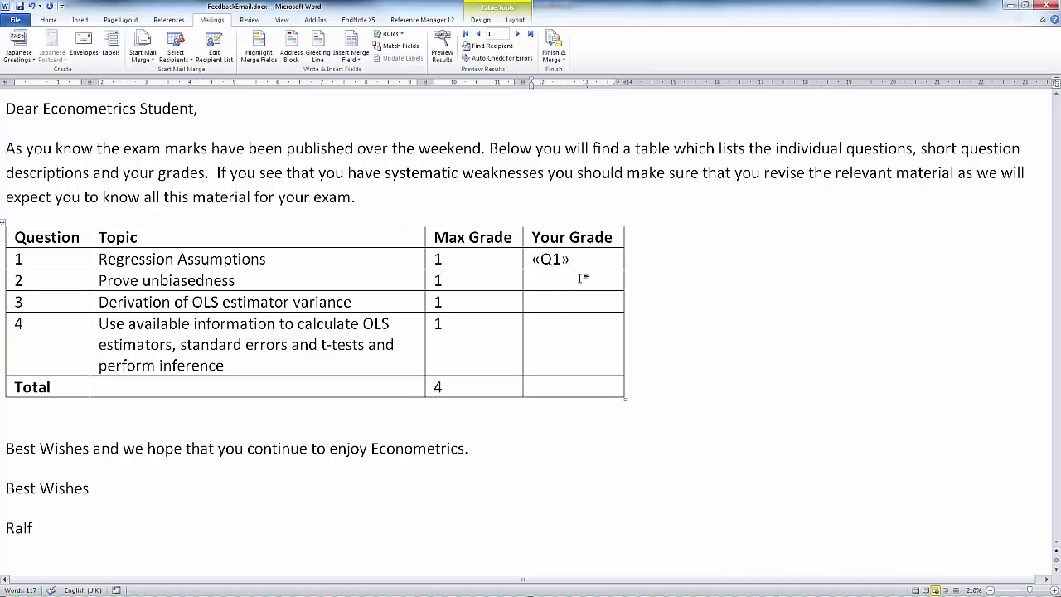
{"action": "left_click", "coordinate": [351, 59]}
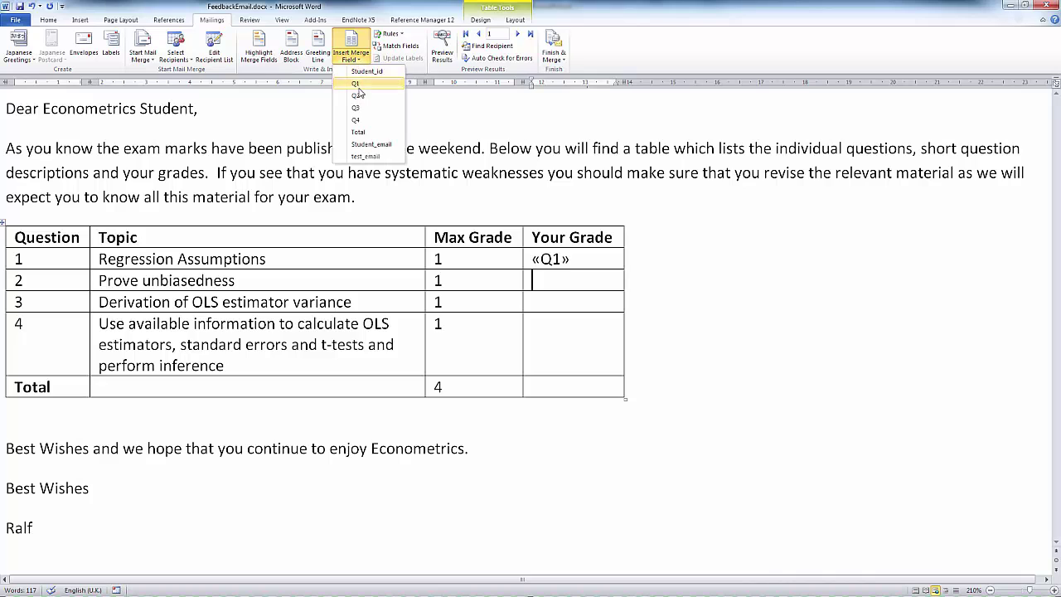
{"action": "left_click", "coordinate": [367, 93]}
Step: Insert the Q3, Q4 and Total merge fields into the remaining Your Grade cells
{"action": "left_click", "coordinate": [543, 299]}
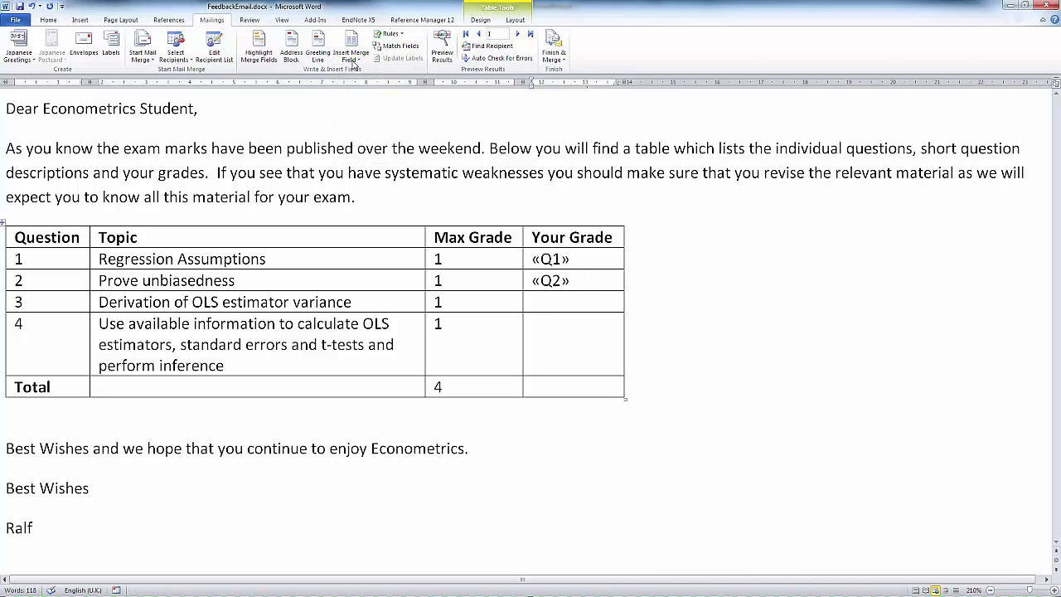
{"action": "left_click", "coordinate": [351, 59]}
{"action": "left_click", "coordinate": [367, 109]}
{"action": "left_click", "coordinate": [351, 59]}
{"action": "left_click", "coordinate": [367, 120]}
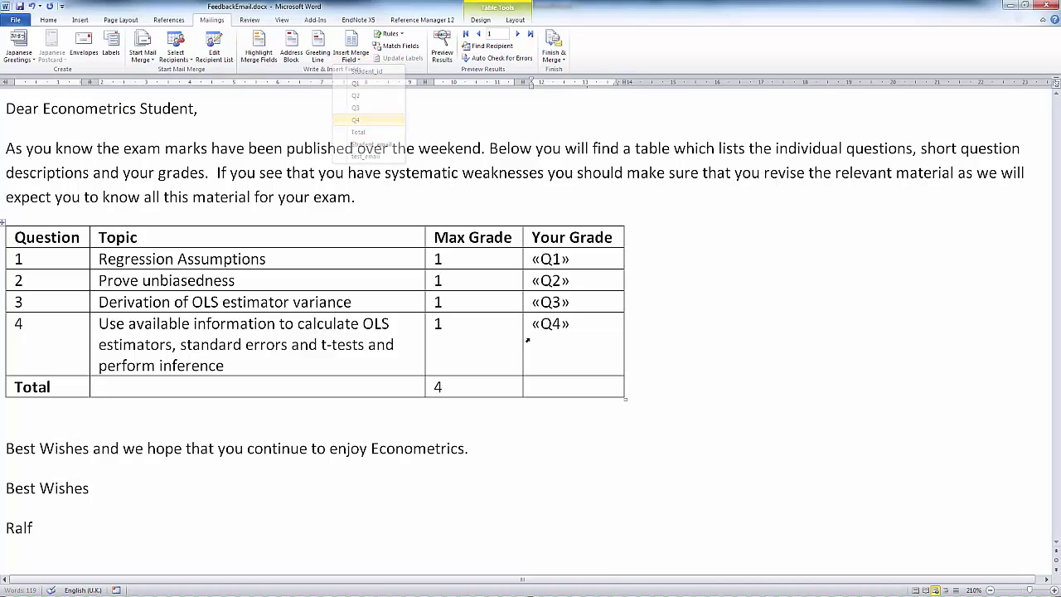
{"action": "left_click", "coordinate": [549, 383]}
{"action": "left_click", "coordinate": [351, 56]}
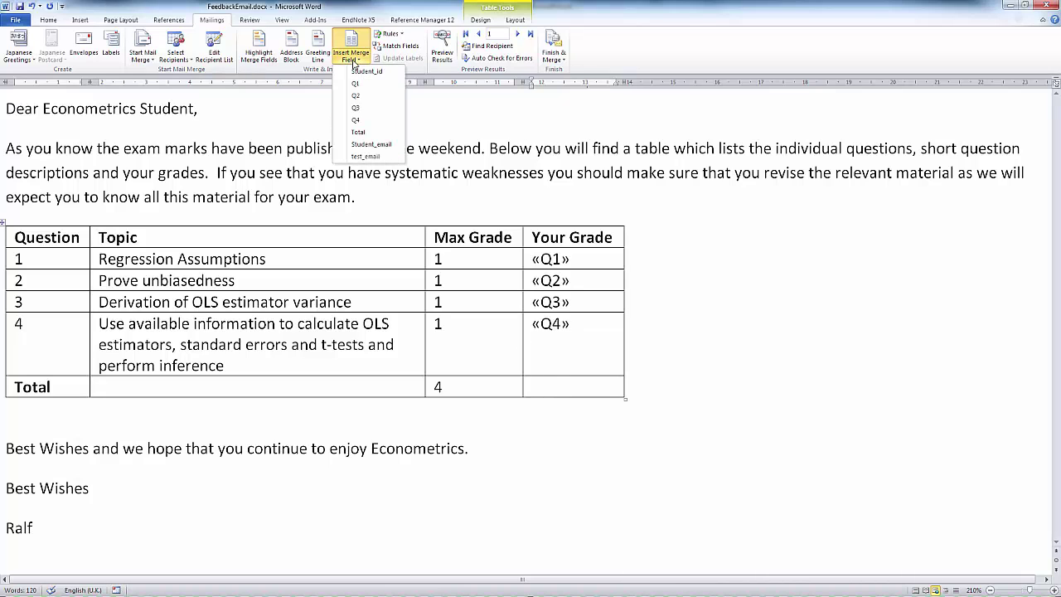
{"action": "left_click", "coordinate": [359, 133]}
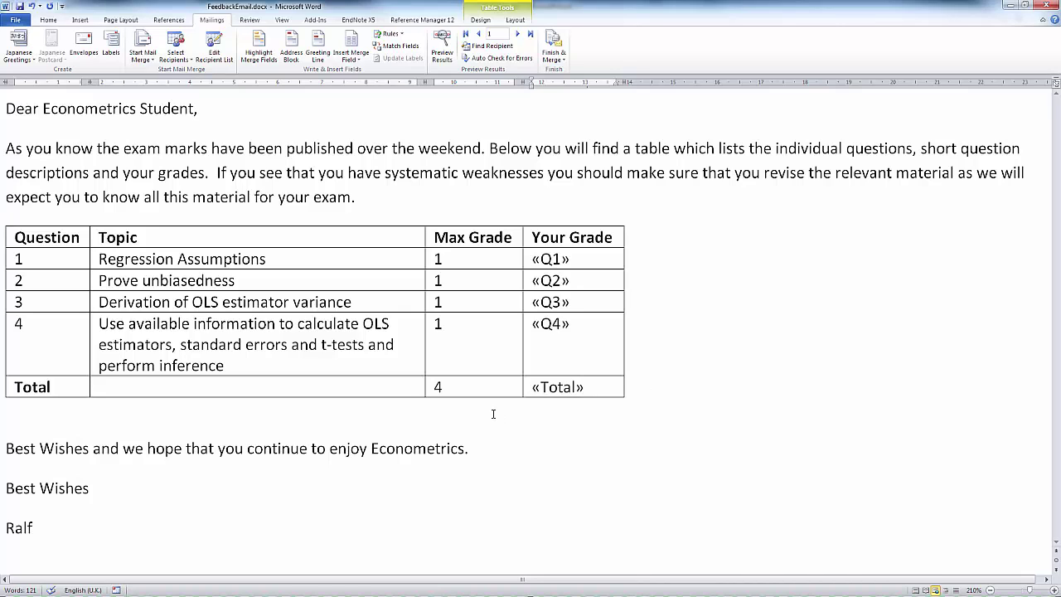
Step: Preview the first student's grades (1, 0, 1, 1, total 3) and verify them against row 2 of marks.xlsx
{"action": "left_click", "coordinate": [444, 60]}
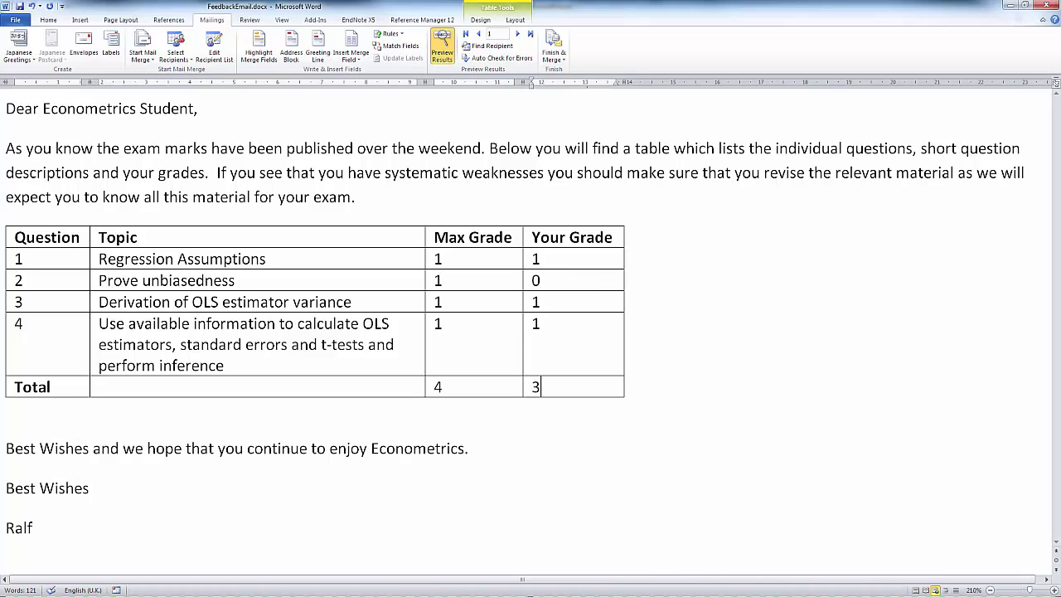
{"action": "key", "text": "alt+Tab"}
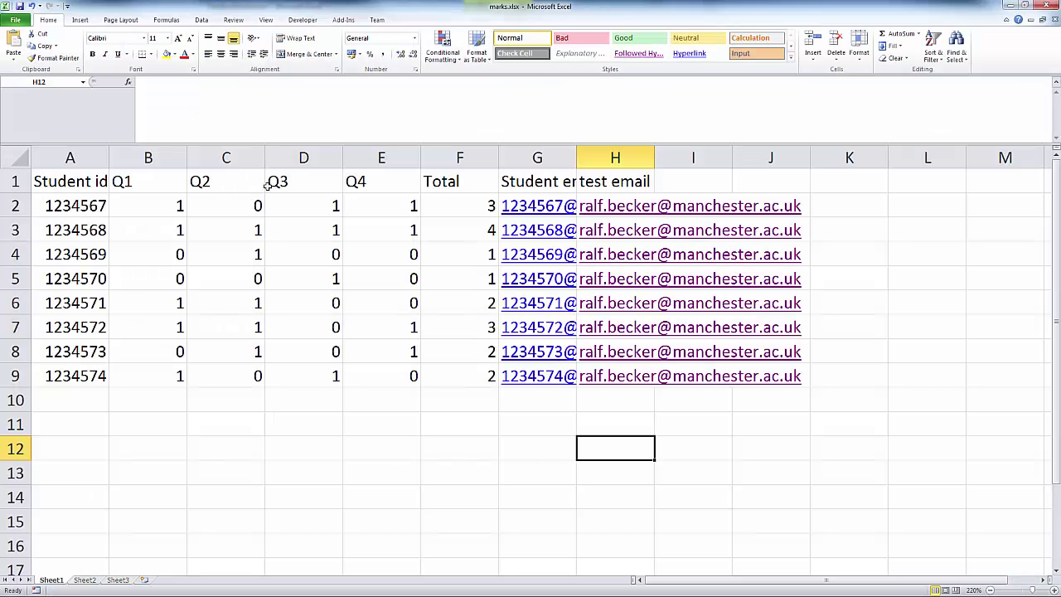
{"action": "left_click", "coordinate": [167, 200]}
{"action": "left_click", "coordinate": [294, 202]}
{"action": "left_click", "coordinate": [398, 205]}
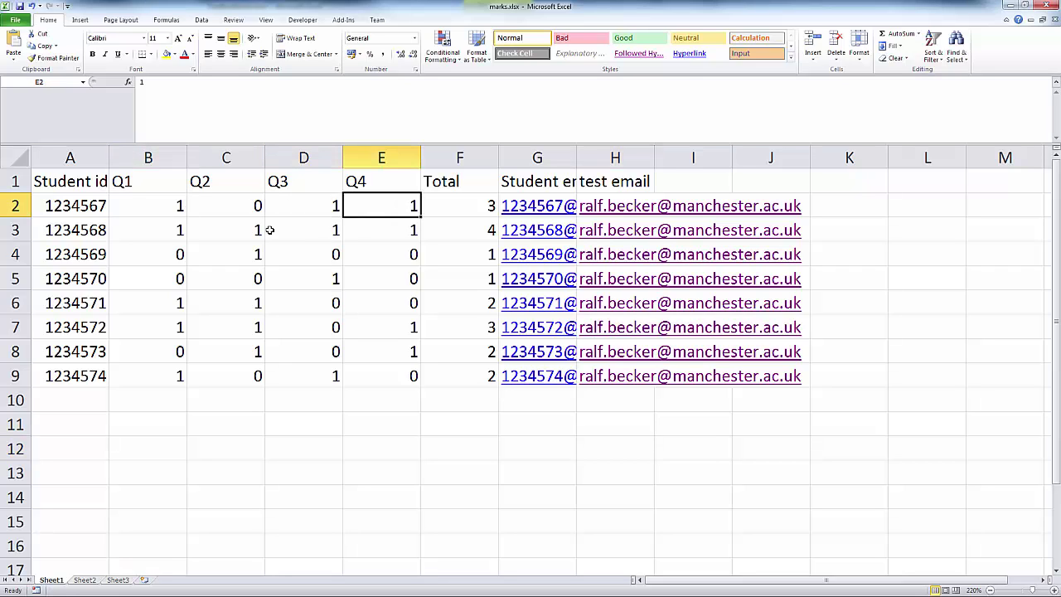
{"action": "left_click", "coordinate": [224, 205]}
{"action": "left_click", "coordinate": [440, 209]}
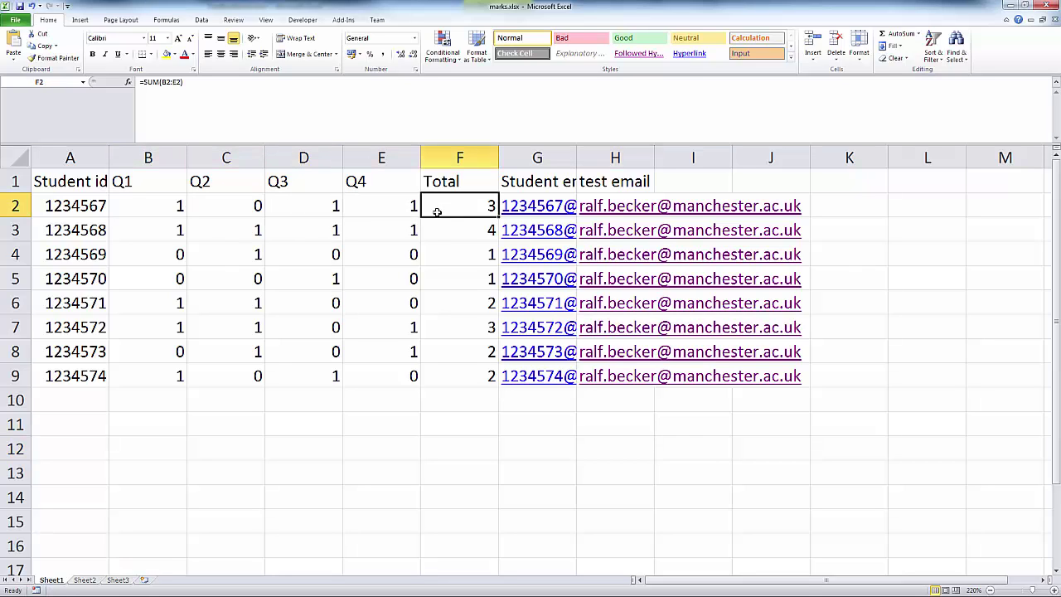
{"action": "key", "text": "alt+Tab"}
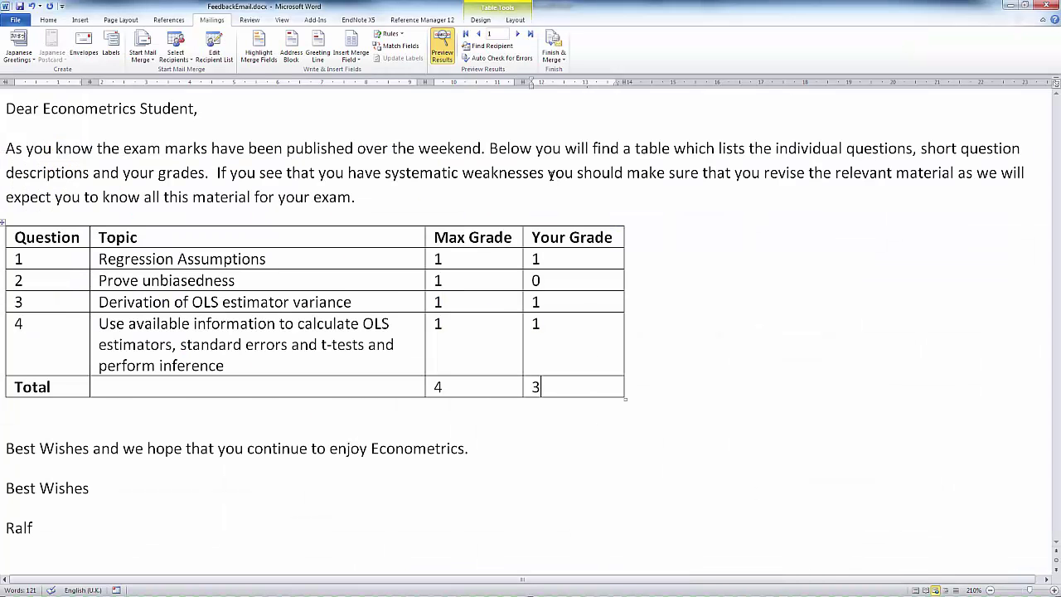
{"action": "left_click", "coordinate": [518, 34]}
{"action": "left_click", "coordinate": [518, 34]}
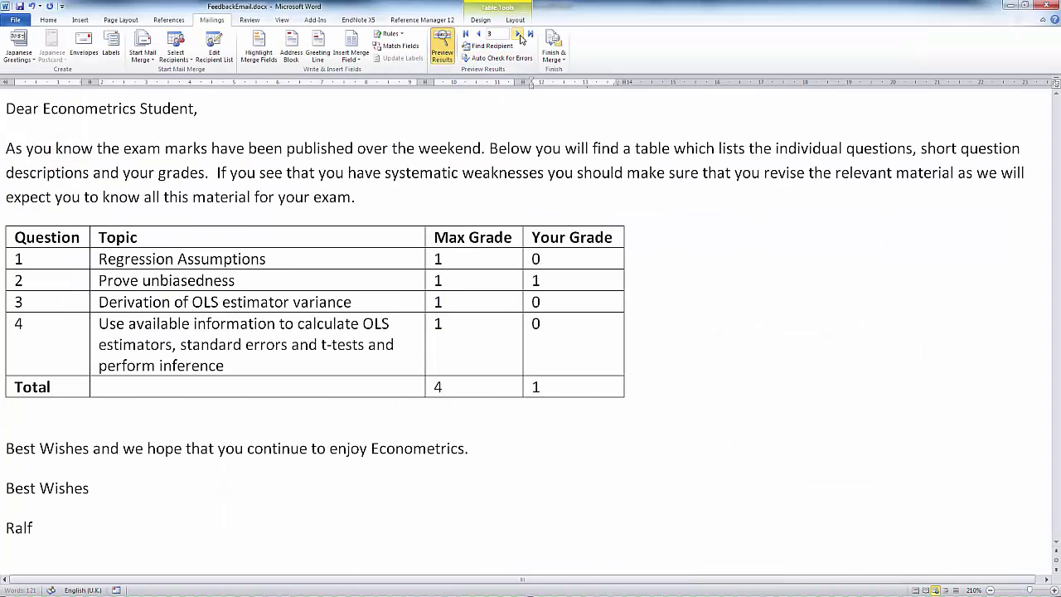
{"action": "left_click", "coordinate": [518, 34]}
{"action": "left_click", "coordinate": [518, 34]}
{"action": "left_click", "coordinate": [518, 34]}
{"action": "left_click", "coordinate": [518, 34]}
{"action": "left_click", "coordinate": [518, 34]}
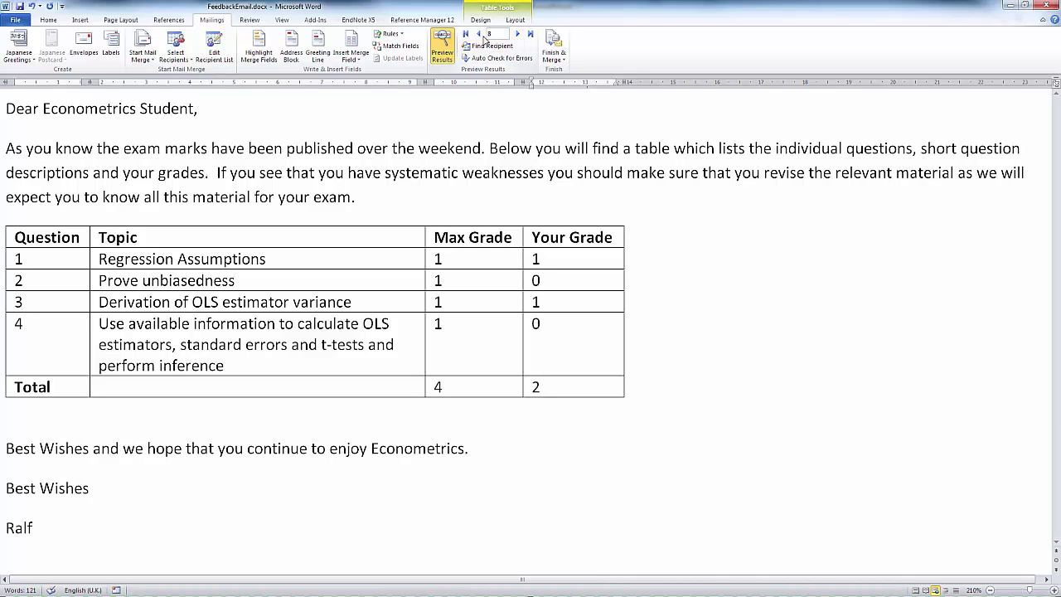
{"action": "left_click", "coordinate": [483, 37]}
{"action": "left_click", "coordinate": [482, 36]}
{"action": "left_click", "coordinate": [482, 37]}
{"action": "left_click", "coordinate": [483, 36]}
{"action": "left_click", "coordinate": [482, 37]}
{"action": "left_click", "coordinate": [483, 37]}
{"action": "left_click", "coordinate": [483, 36]}
Step: Start an e-mail merge and address the messages to the test_email field
{"action": "left_click", "coordinate": [547, 61]}
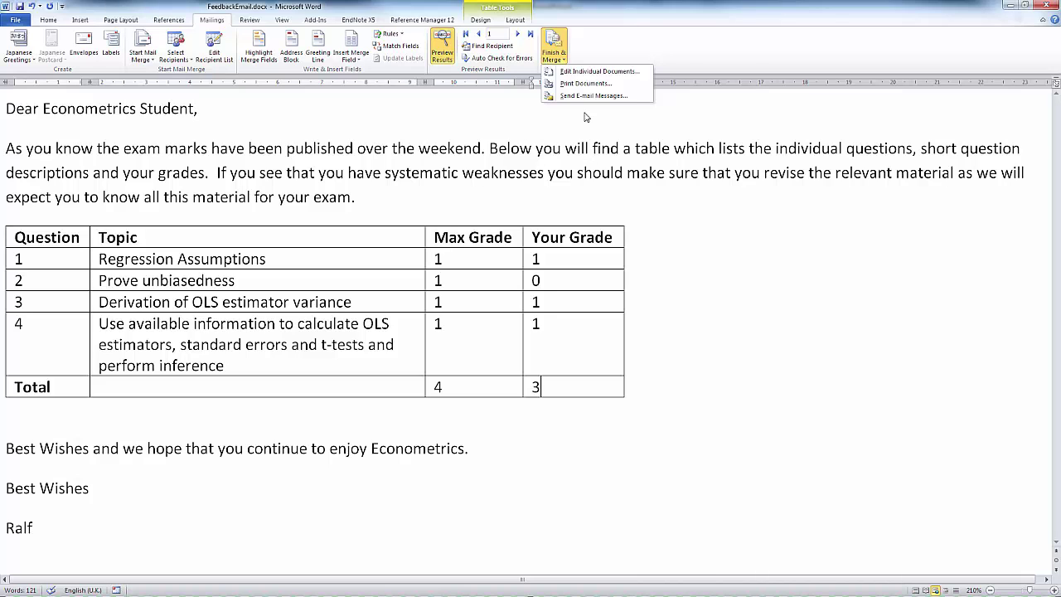
{"action": "left_click", "coordinate": [576, 97]}
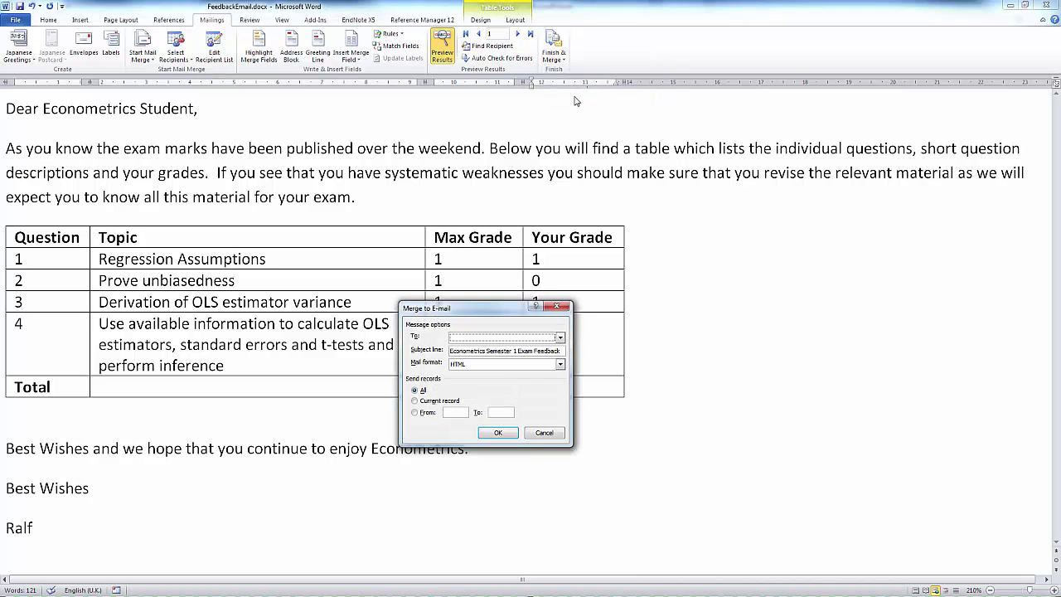
{"action": "left_click", "coordinate": [477, 340]}
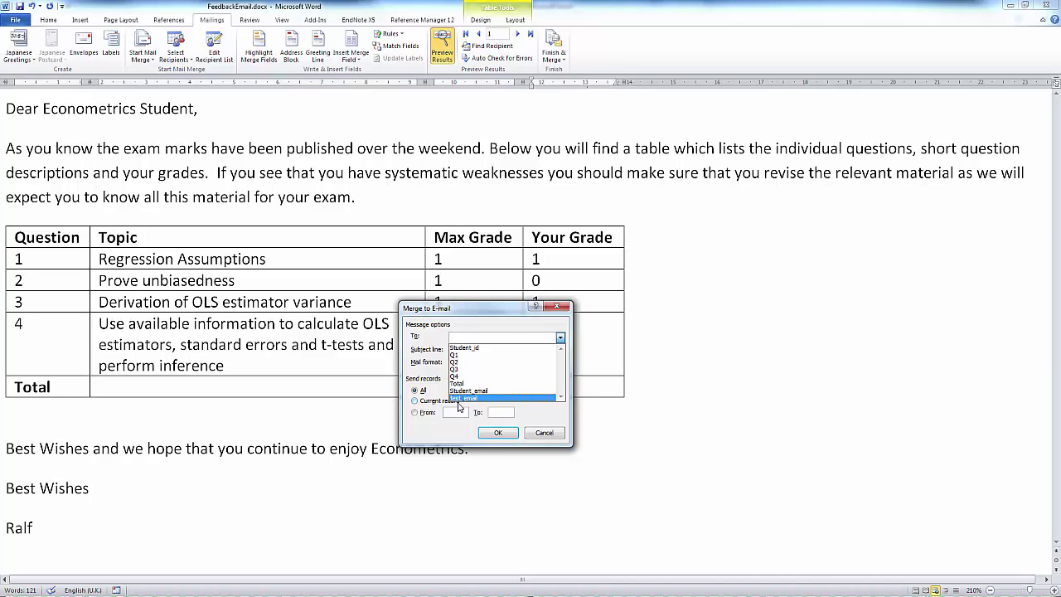
{"action": "left_click", "coordinate": [464, 392]}
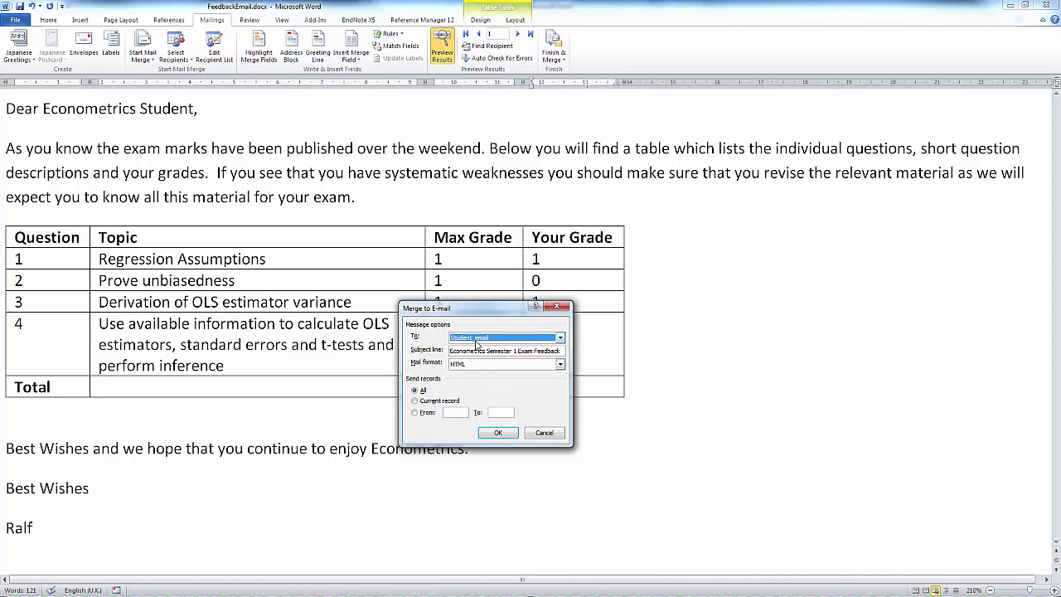
{"action": "left_click", "coordinate": [558, 340]}
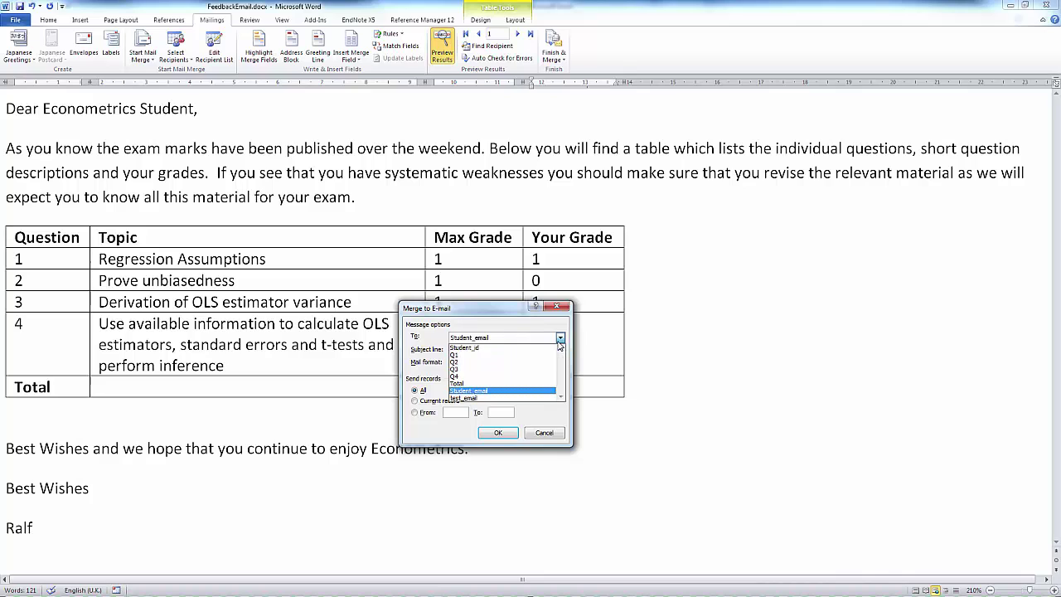
{"action": "left_click", "coordinate": [468, 398]}
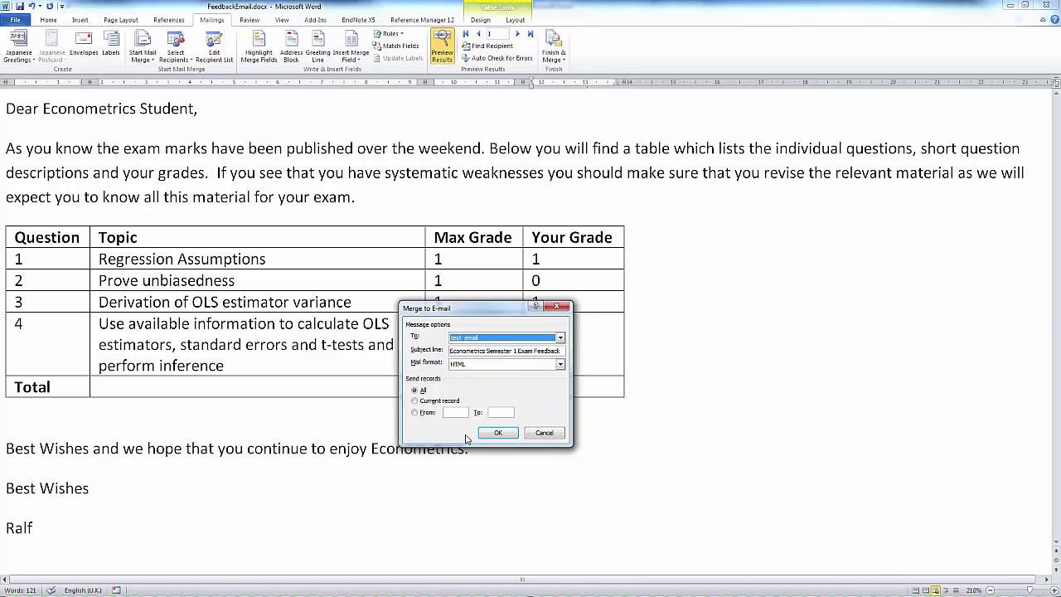
{"action": "left_click", "coordinate": [450, 350]}
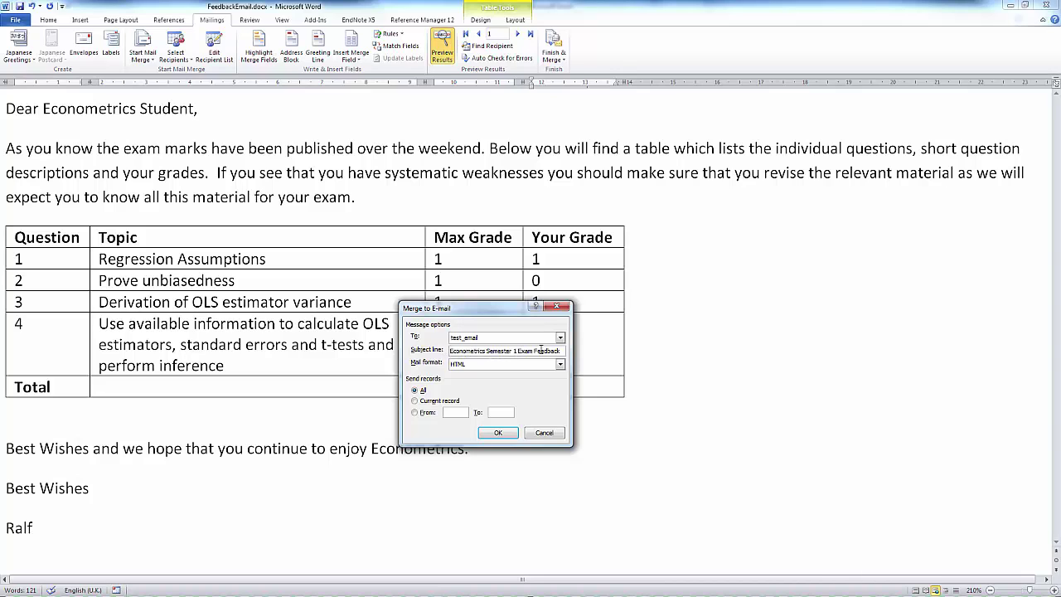
Step: Keep the subject 'Econometrics Semester 1 Exam Feedback' and send the e-mails to all records
{"action": "left_click_drag", "start_coordinate": [561, 352], "coordinate": [442, 352]}
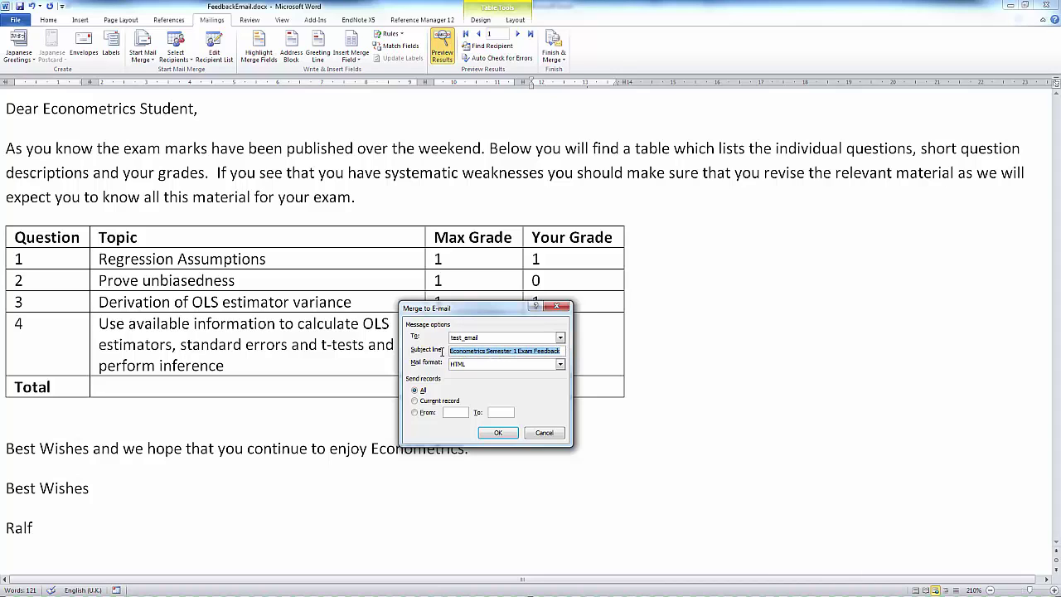
{"action": "left_click", "coordinate": [519, 352]}
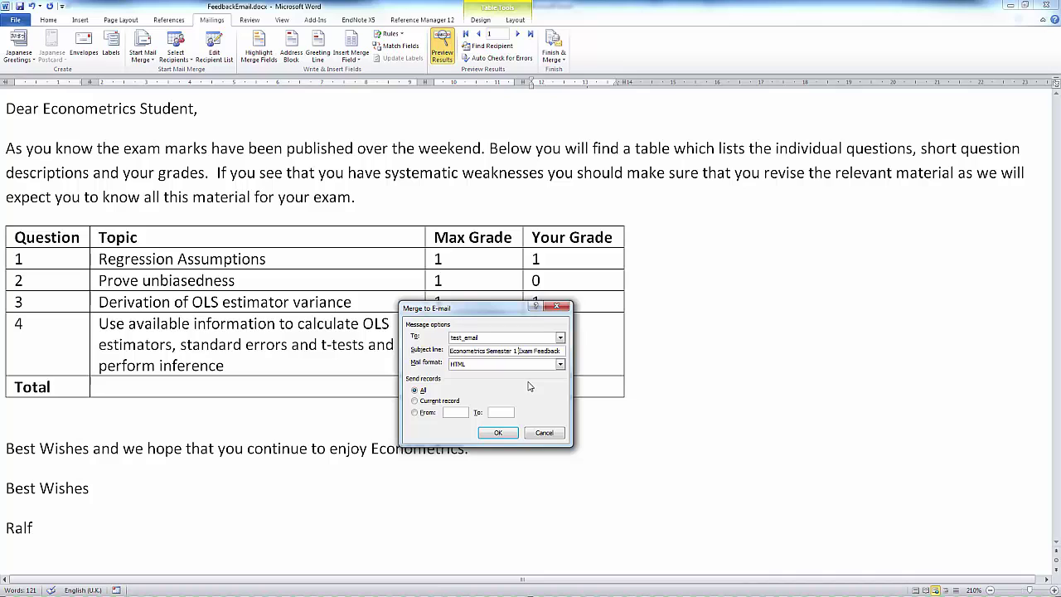
{"action": "left_click", "coordinate": [509, 435]}
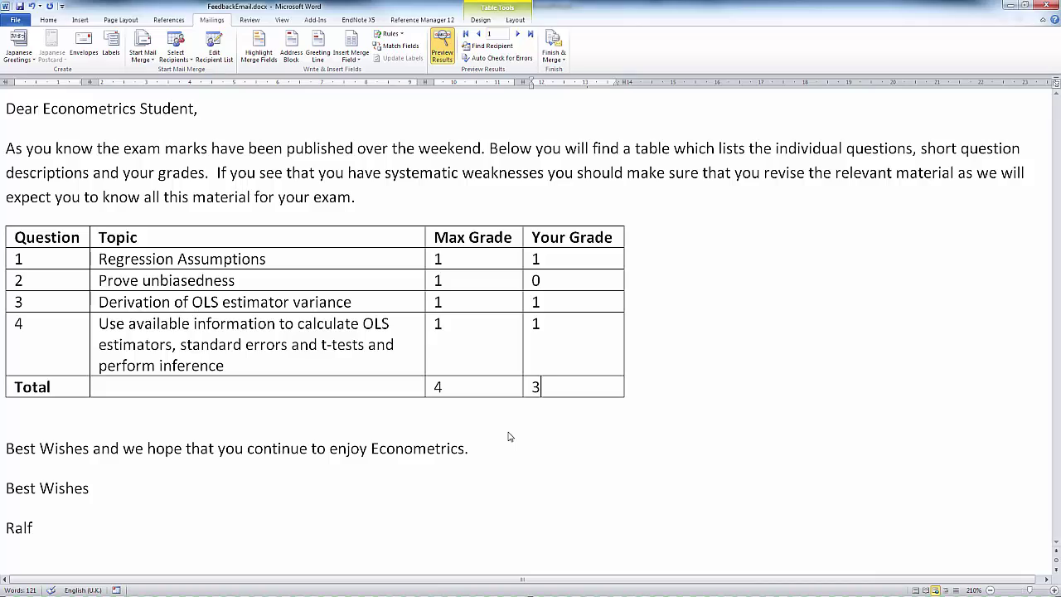
{"action": "key", "text": "super+Tab"}
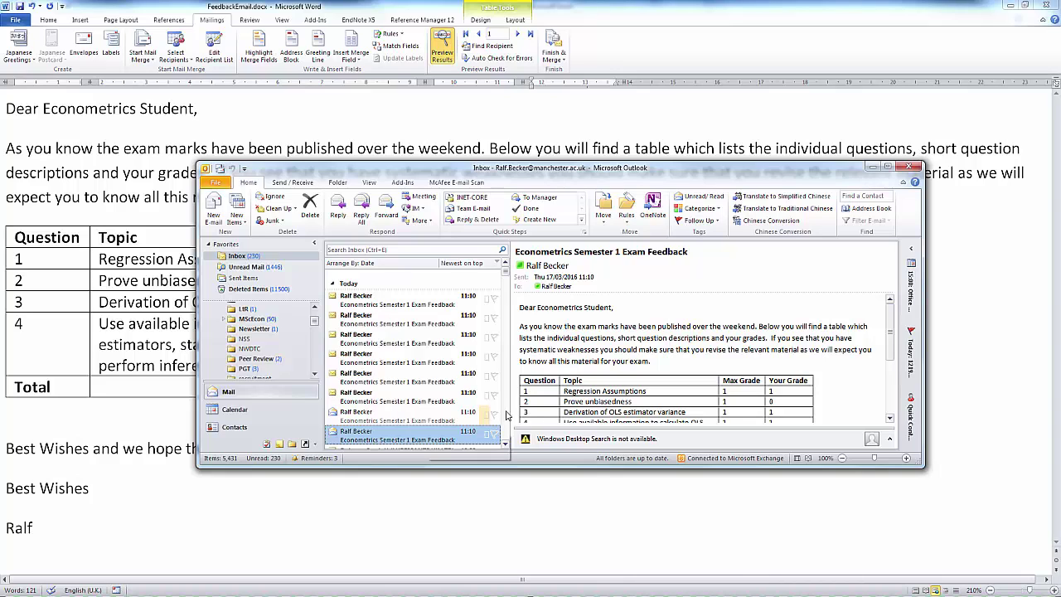
Step: Read several Econometrics feedback e-mails in the Inbox, comparing their different grade tables
{"action": "left_click", "coordinate": [574, 363]}
{"action": "scroll", "coordinate": [577, 358], "scroll_direction": "down", "scroll_amount": 1}
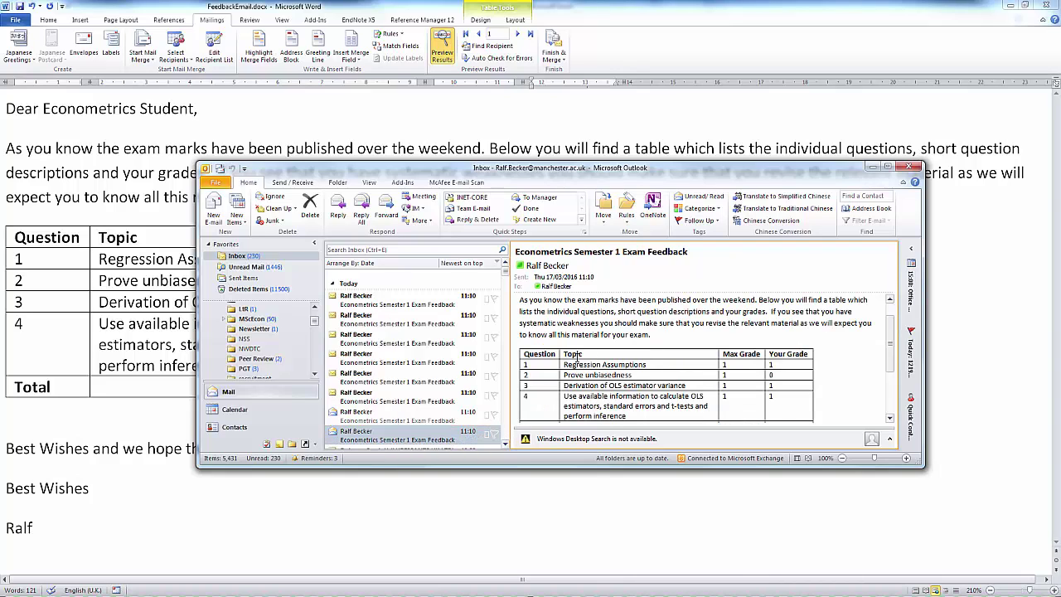
{"action": "scroll", "coordinate": [577, 361], "scroll_direction": "down", "scroll_amount": 2}
{"action": "scroll", "coordinate": [576, 376], "scroll_direction": "up", "scroll_amount": 5}
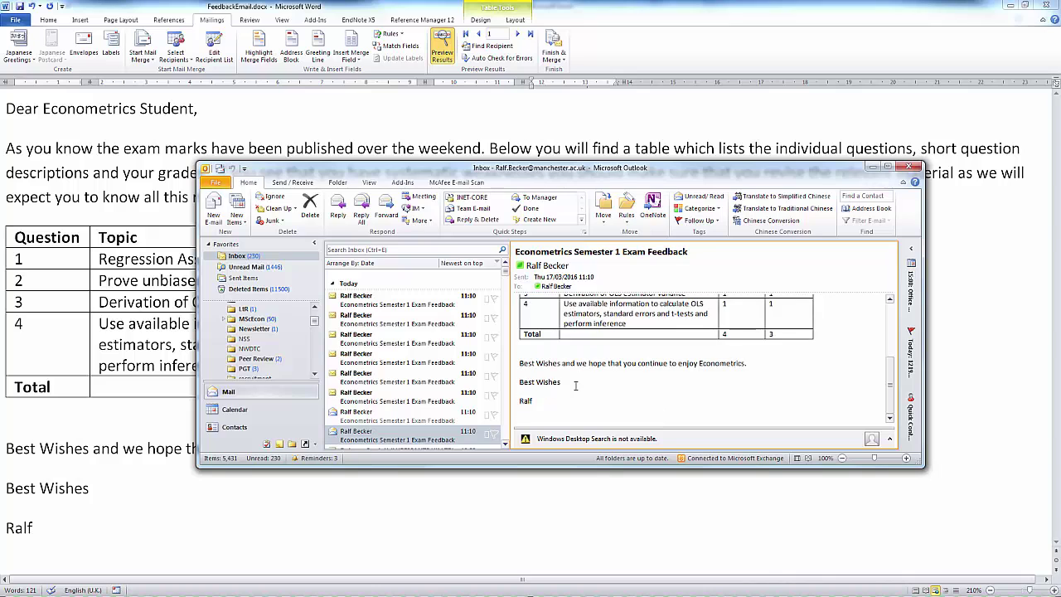
{"action": "scroll", "coordinate": [576, 381], "scroll_direction": "down", "scroll_amount": 5}
{"action": "scroll", "coordinate": [576, 381], "scroll_direction": "up", "scroll_amount": 5}
{"action": "scroll", "coordinate": [576, 380], "scroll_direction": "down", "scroll_amount": 3}
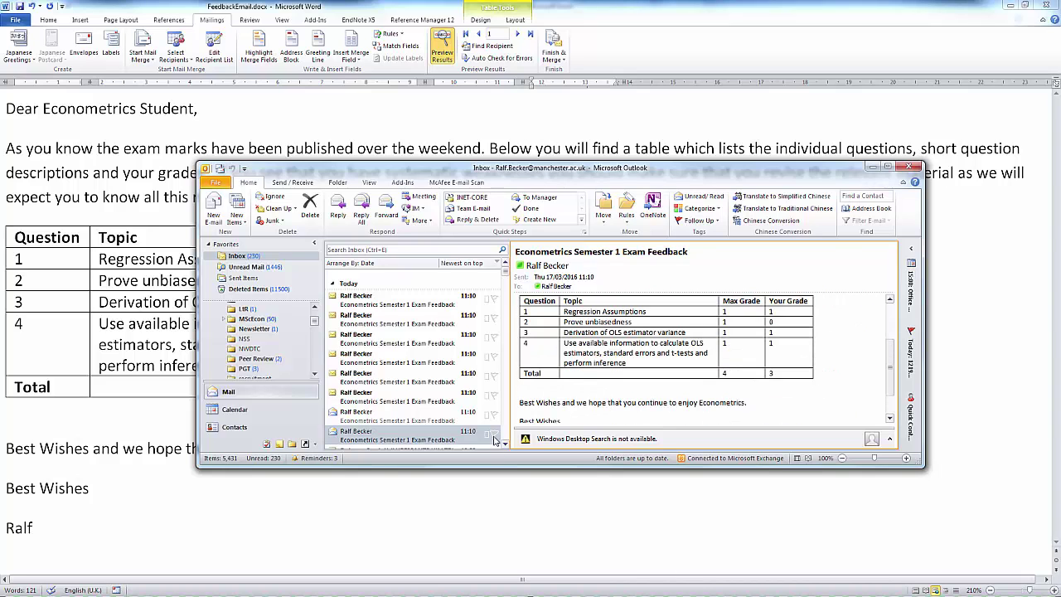
{"action": "left_click", "coordinate": [406, 421]}
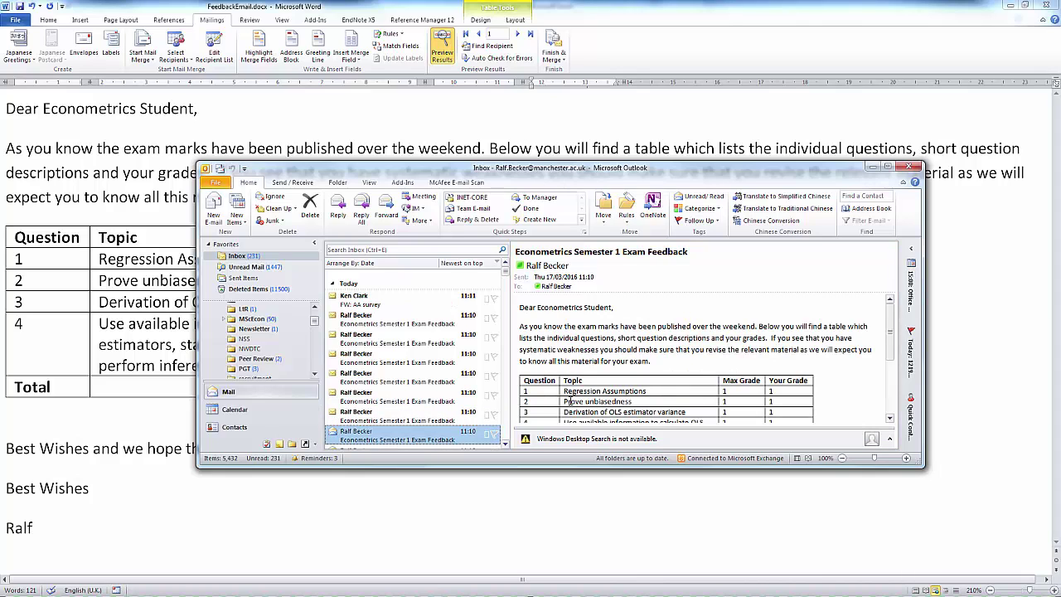
{"action": "scroll", "coordinate": [569, 402], "scroll_direction": "down", "scroll_amount": 3}
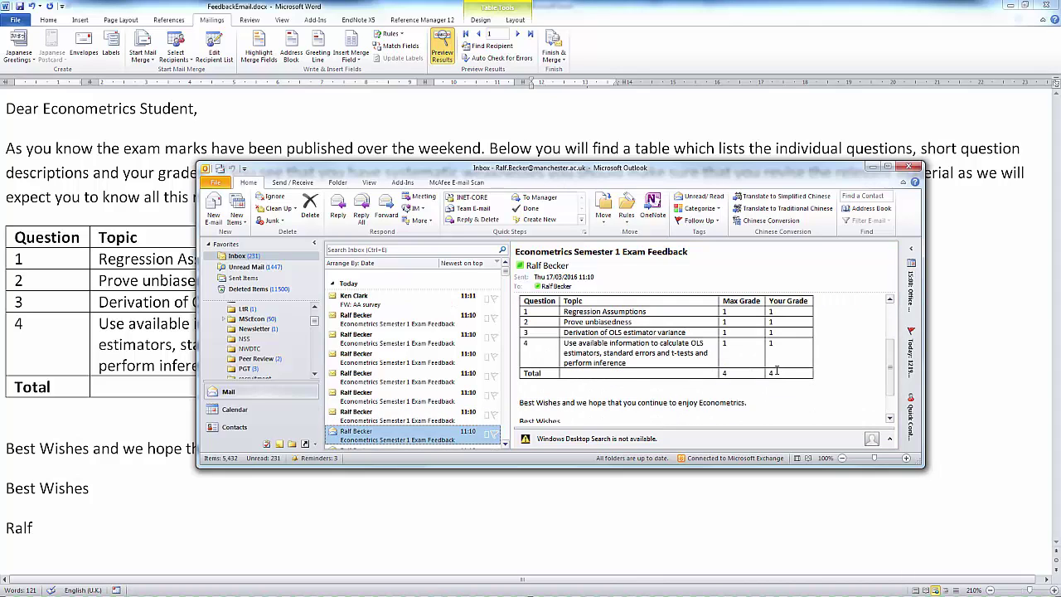
{"action": "left_click", "coordinate": [351, 417]}
{"action": "scroll", "coordinate": [703, 352], "scroll_direction": "down", "scroll_amount": 3}
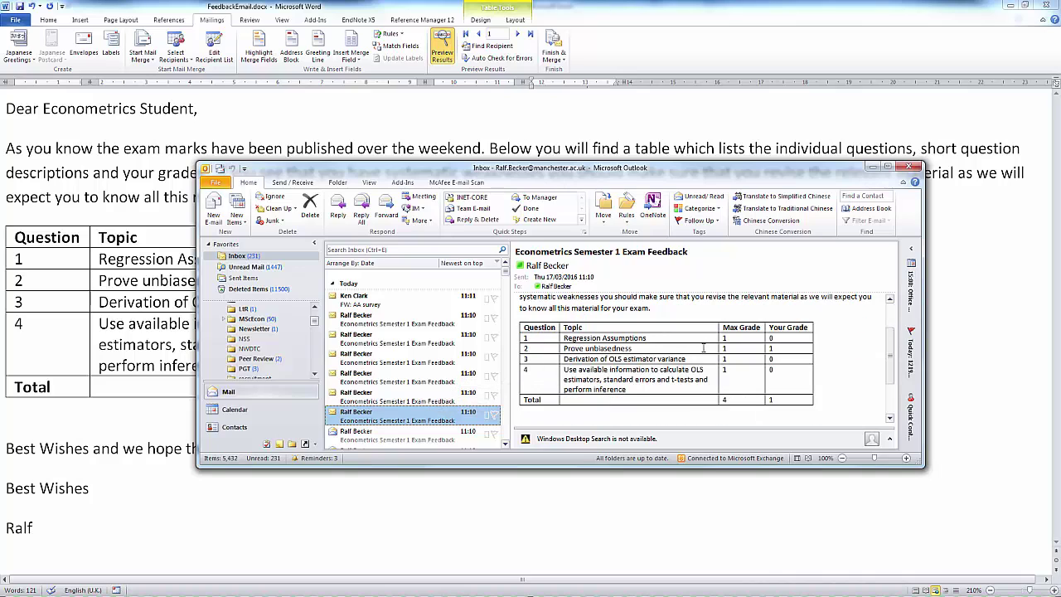
{"action": "left_click", "coordinate": [417, 400]}
{"action": "scroll", "coordinate": [691, 365], "scroll_direction": "down", "scroll_amount": 2}
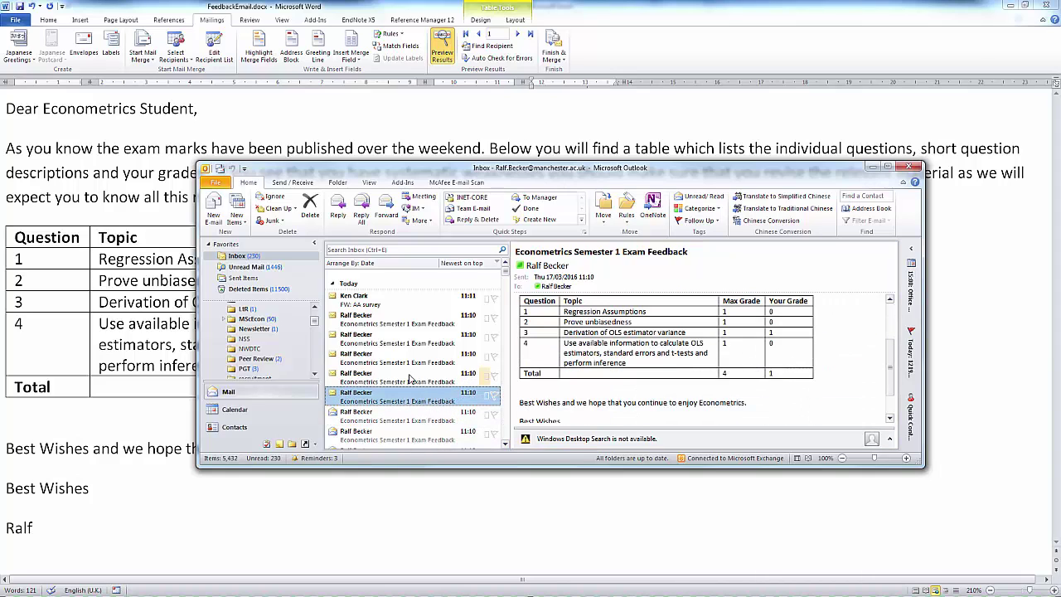
{"action": "left_click", "coordinate": [375, 379]}
{"action": "scroll", "coordinate": [621, 363], "scroll_direction": "down", "scroll_amount": 3}
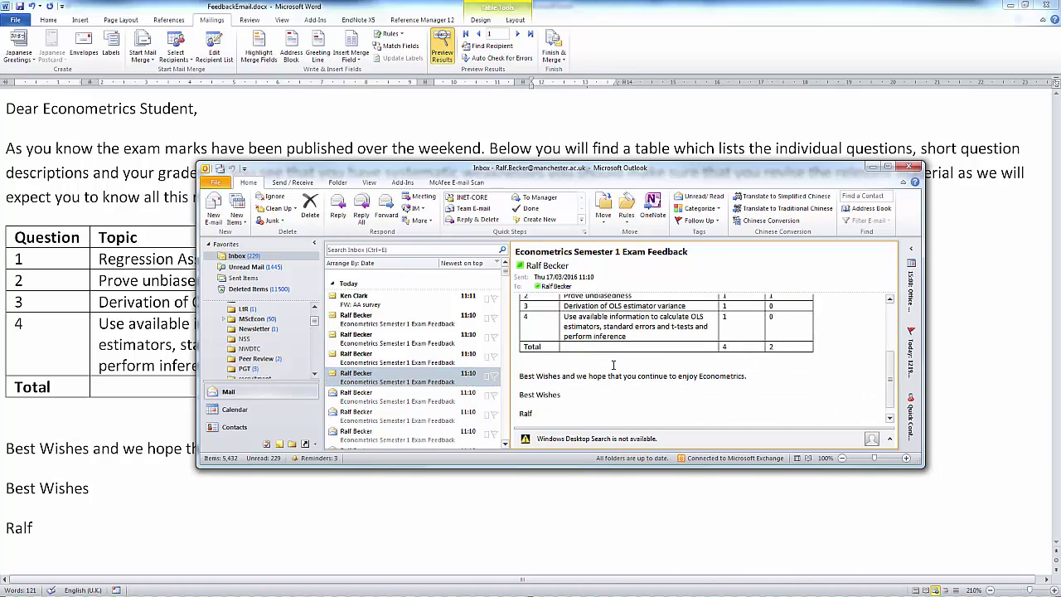
{"action": "scroll", "coordinate": [609, 376], "scroll_direction": "up", "scroll_amount": 2}
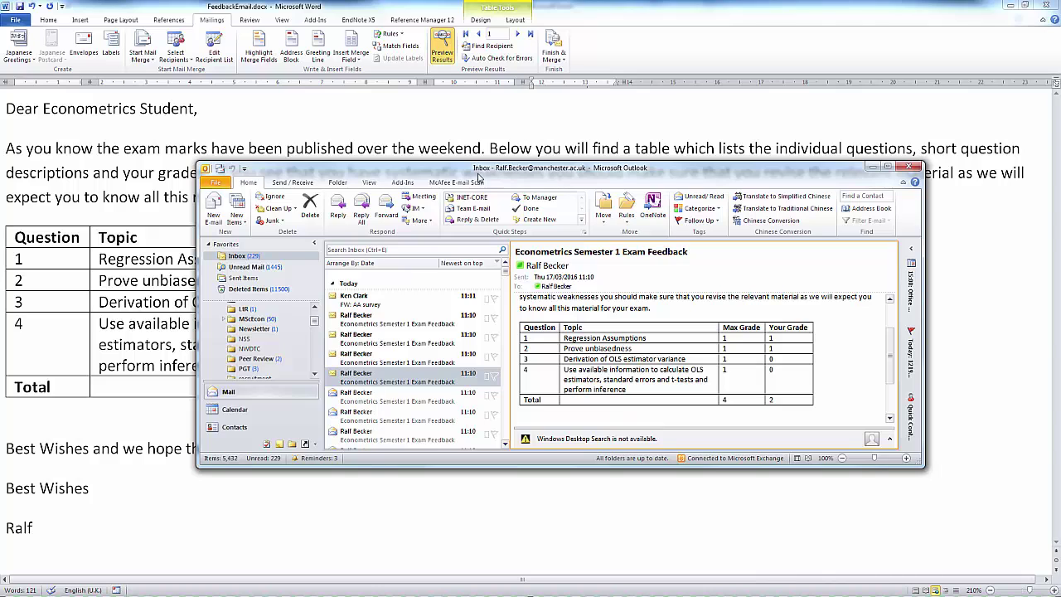
{"action": "left_click_drag", "start_coordinate": [471, 176], "coordinate": [503, 175]}
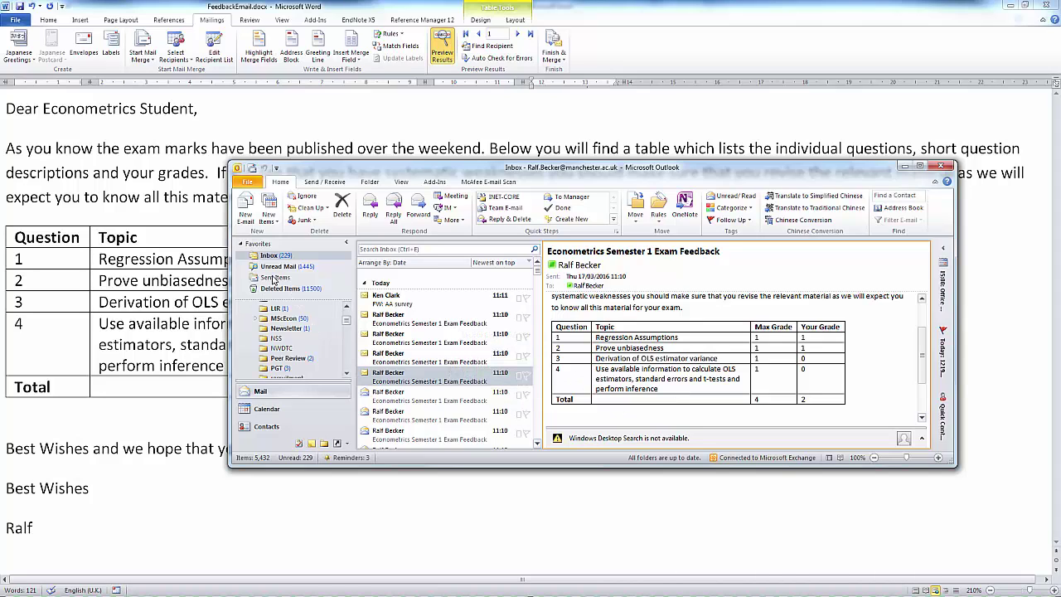
Step: Go through the sent feedback copies in the Sent Items folder
{"action": "left_click", "coordinate": [273, 278]}
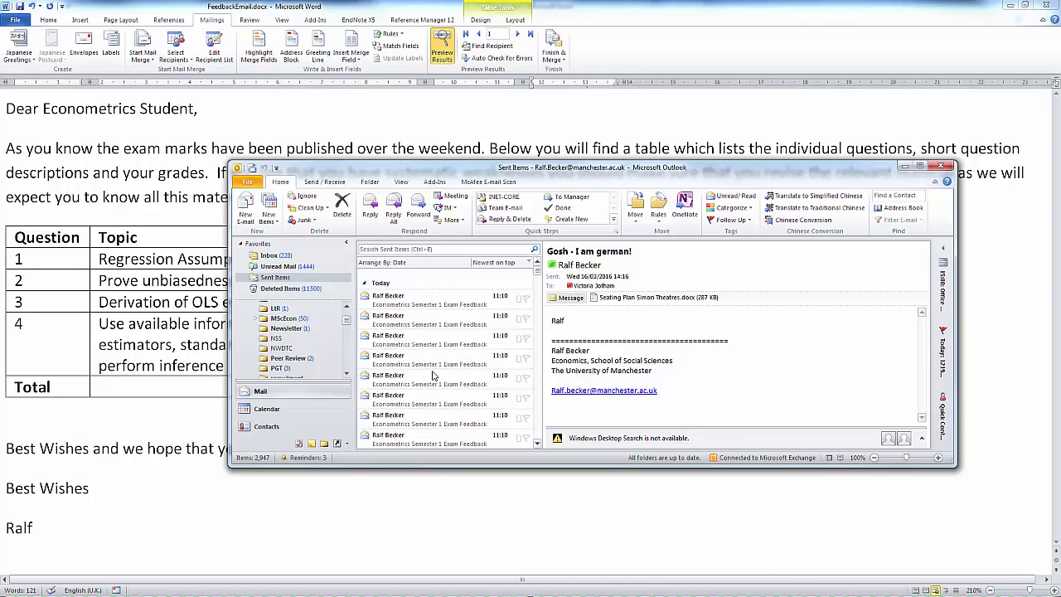
{"action": "left_click", "coordinate": [403, 303]}
{"action": "left_click", "coordinate": [410, 318]}
{"action": "left_click", "coordinate": [418, 336]}
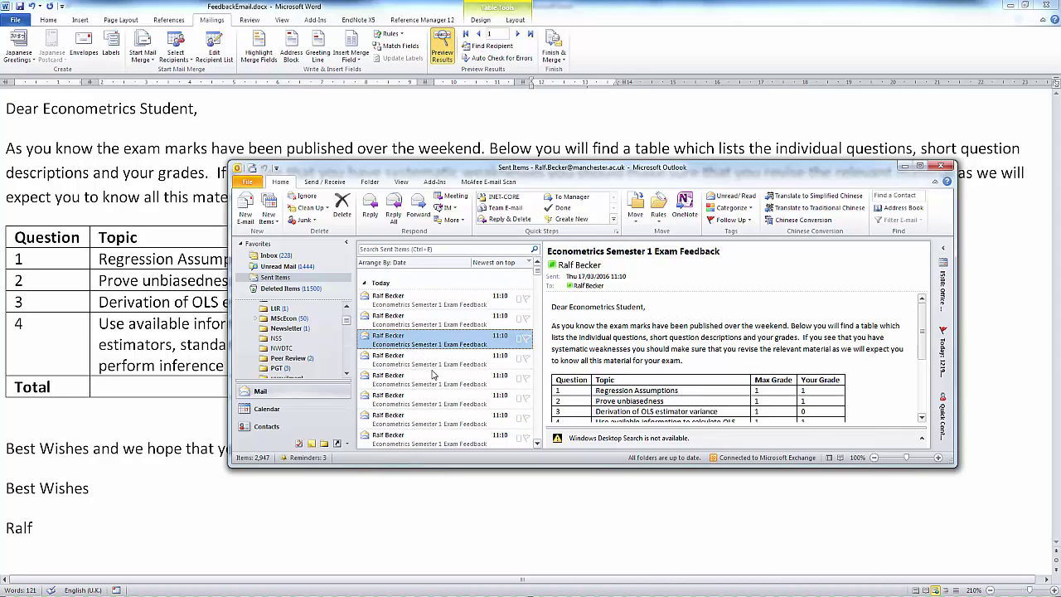
{"action": "left_click", "coordinate": [432, 377]}
{"action": "left_click", "coordinate": [448, 399]}
{"action": "left_click", "coordinate": [448, 420]}
{"action": "left_click", "coordinate": [446, 437]}
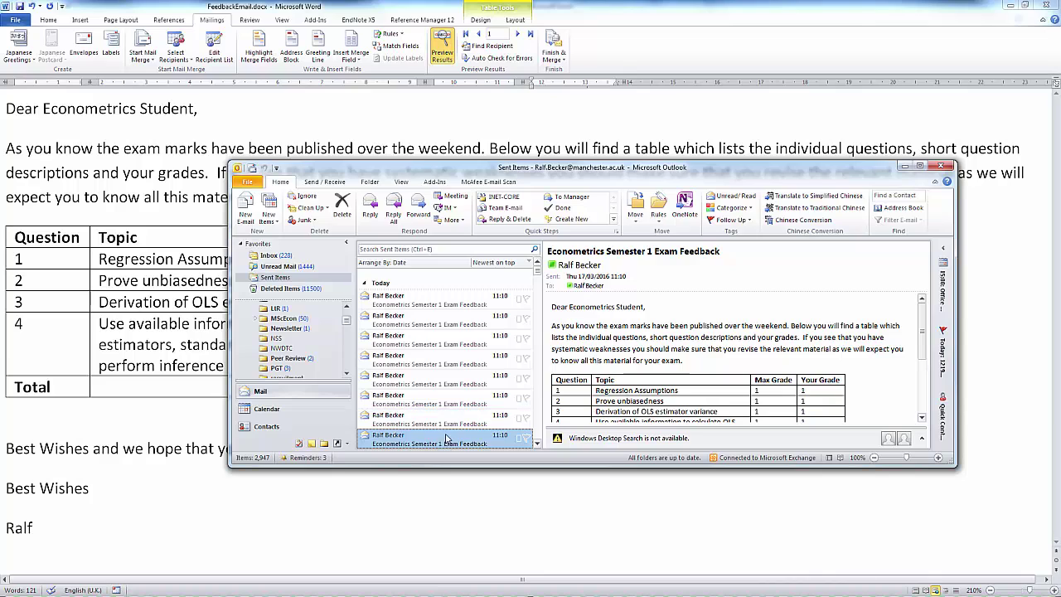
{"action": "left_click", "coordinate": [447, 420]}
{"action": "left_click", "coordinate": [445, 401]}
{"action": "left_click", "coordinate": [441, 381]}
{"action": "left_click", "coordinate": [438, 363]}
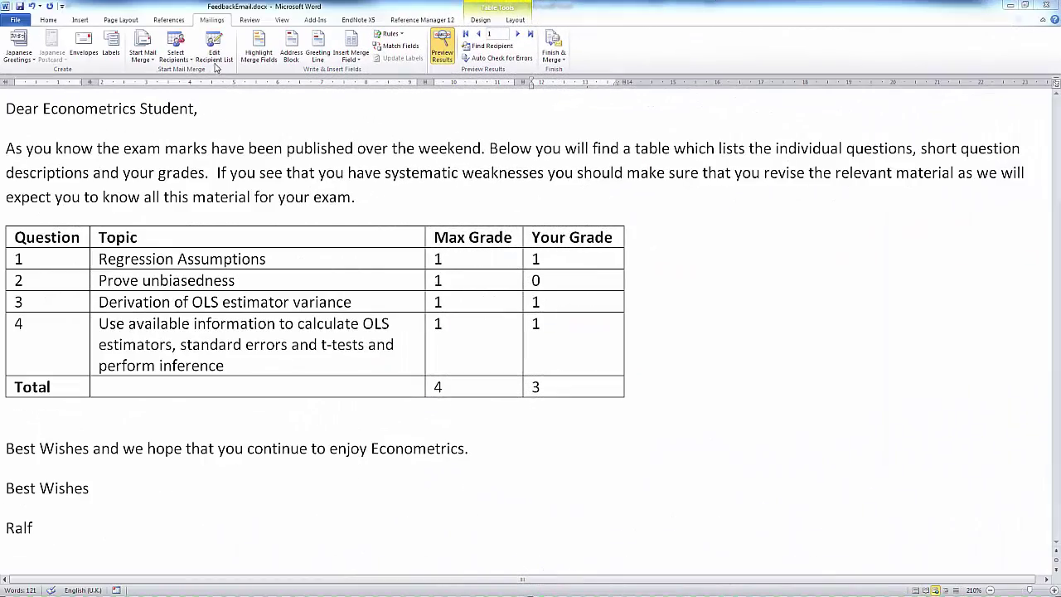
Step: Restrict the merge recipients to only the first three students
{"action": "left_click", "coordinate": [215, 58]}
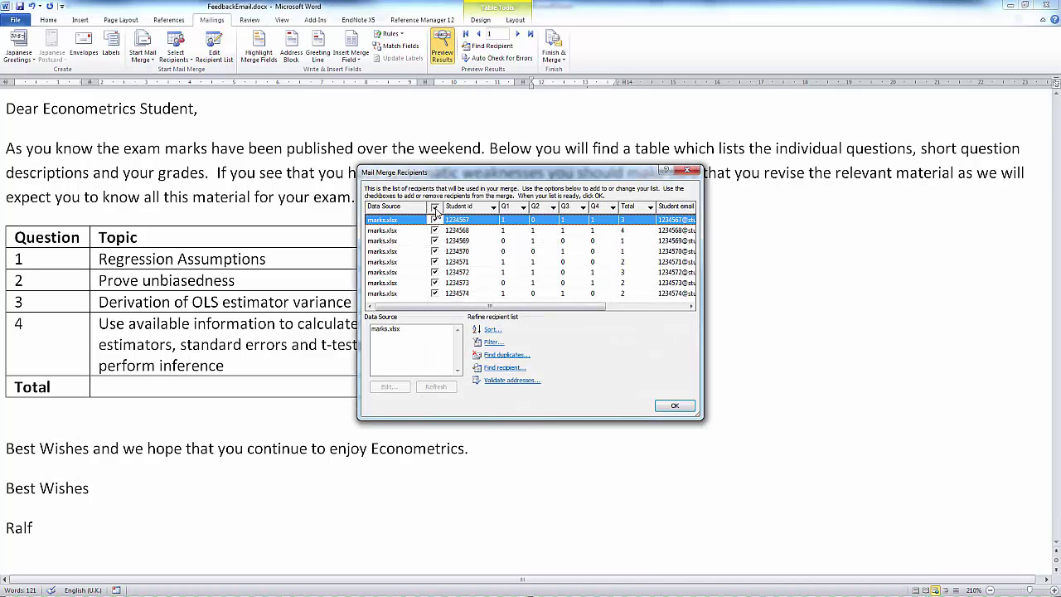
{"action": "left_click", "coordinate": [434, 208]}
{"action": "left_click", "coordinate": [434, 219]}
{"action": "left_click", "coordinate": [434, 229]}
{"action": "left_click", "coordinate": [434, 240]}
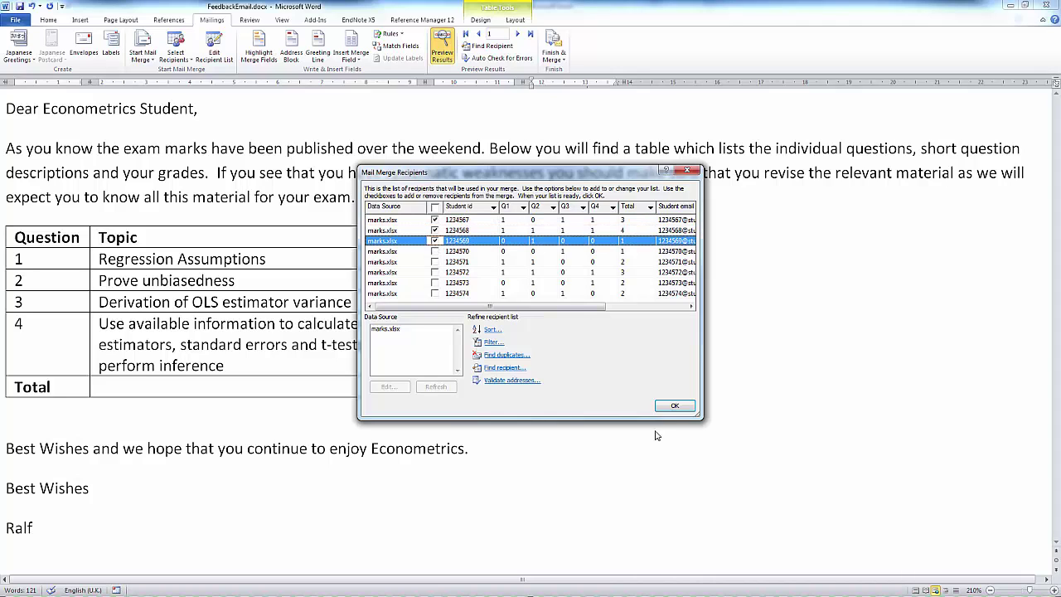
{"action": "left_click", "coordinate": [675, 407]}
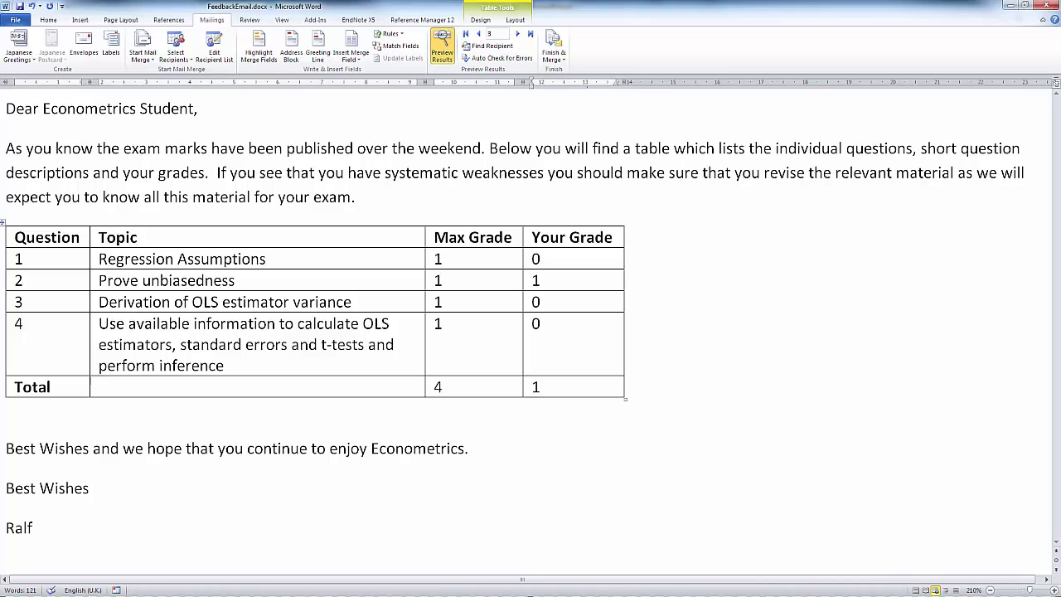
{"action": "key", "text": "alt+Tab"}
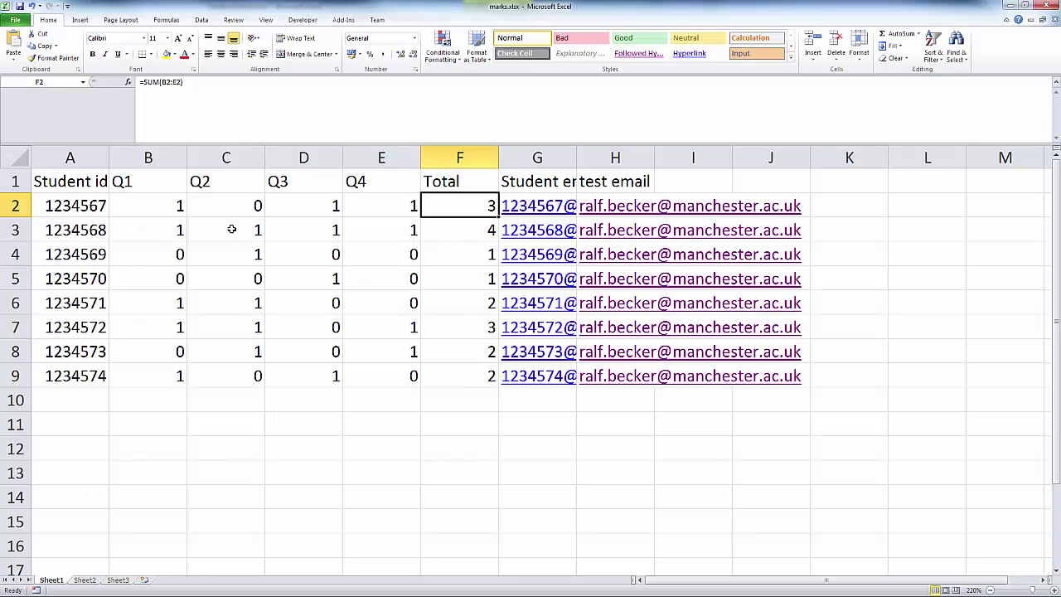
Step: Widen column G to show full student e-mail addresses, then minimise Excel
{"action": "left_click_drag", "start_coordinate": [577, 157], "coordinate": [724, 158]}
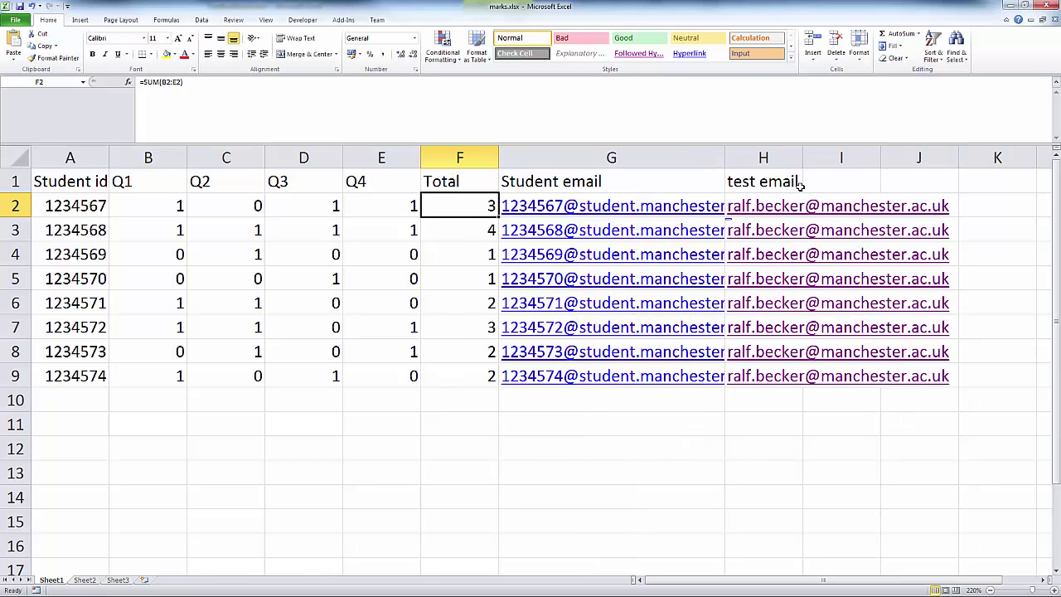
{"action": "left_click", "coordinate": [1010, 9]}
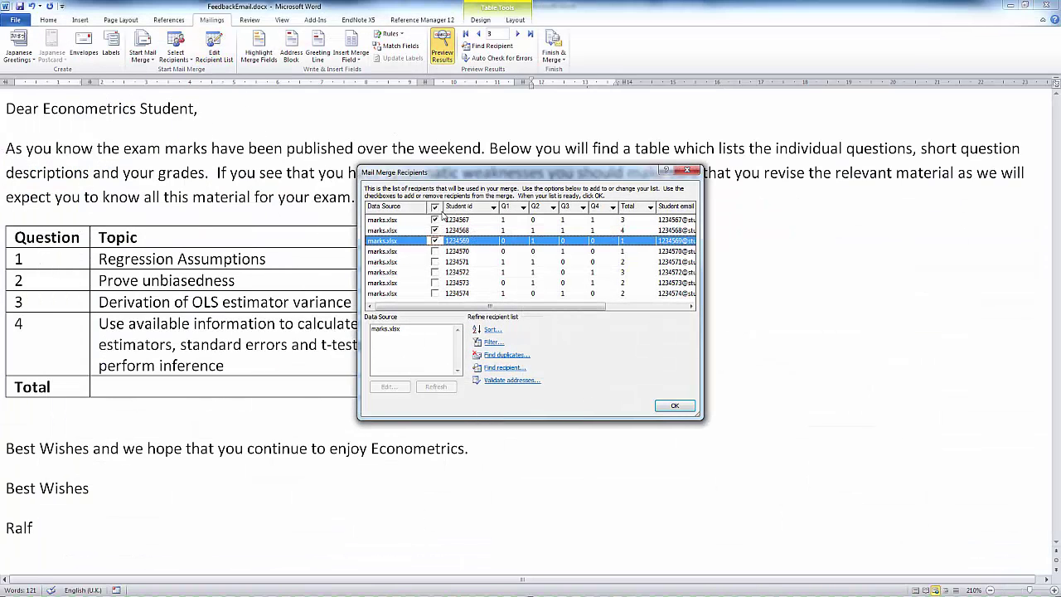
Step: Re-confirm the recipient list and set the e-mail merge's To field to Student_email
{"action": "left_click", "coordinate": [436, 208]}
{"action": "left_click", "coordinate": [675, 407]}
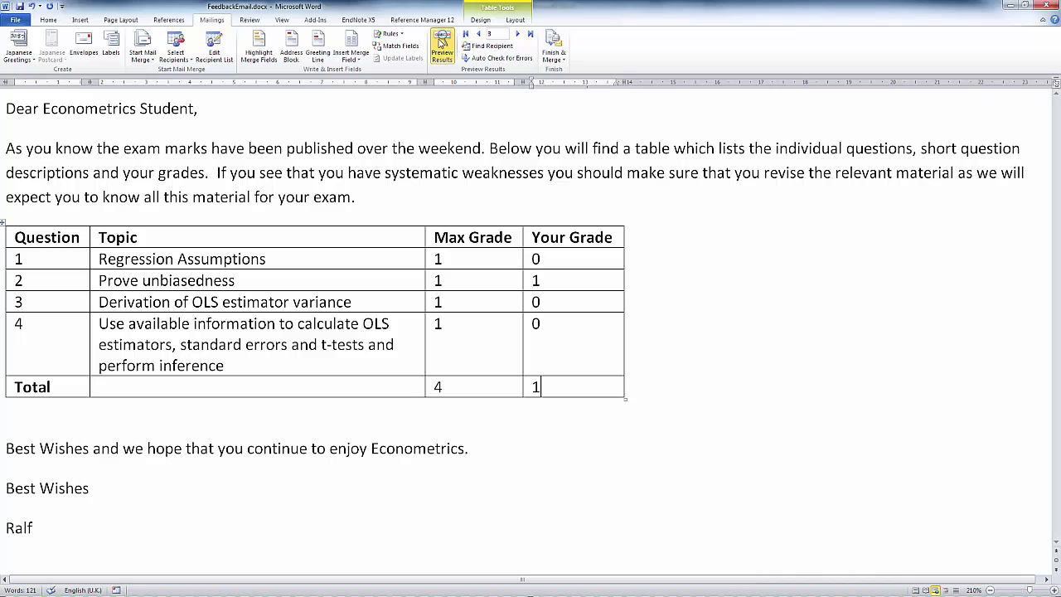
{"action": "left_click", "coordinate": [552, 58]}
{"action": "left_click", "coordinate": [584, 97]}
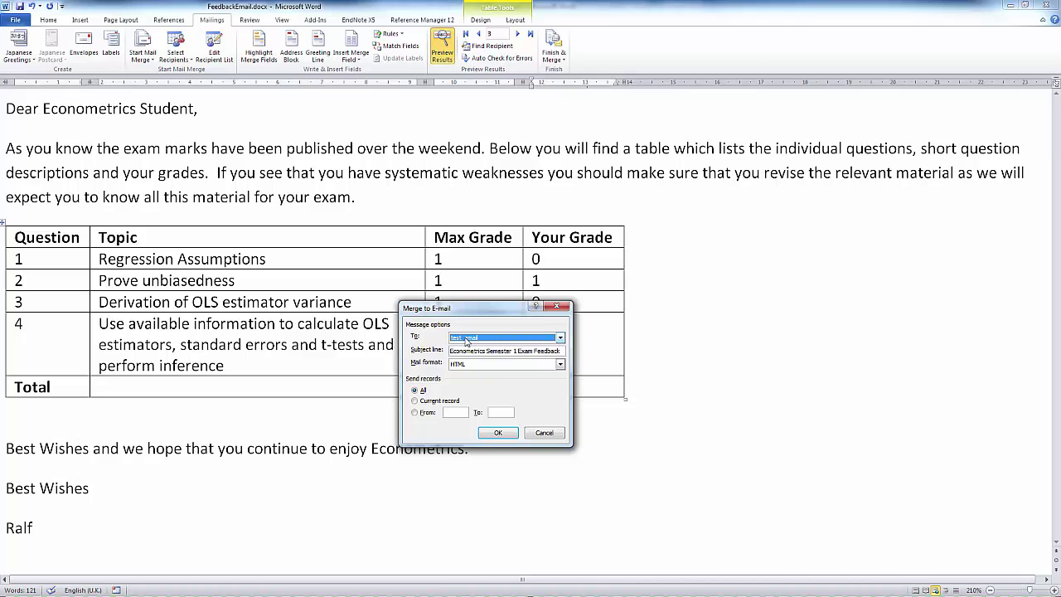
{"action": "left_click", "coordinate": [560, 338]}
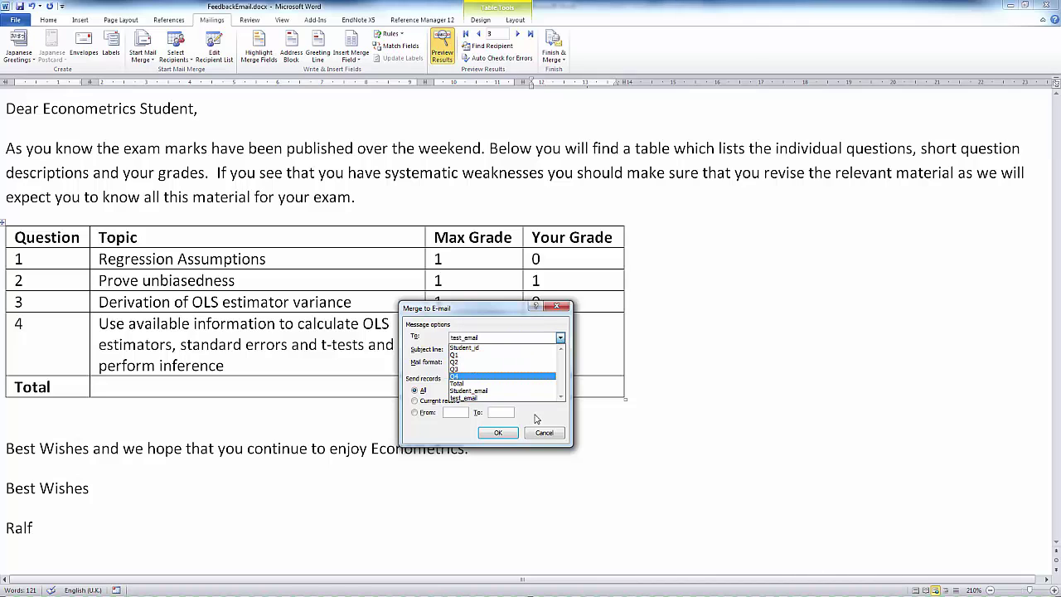
{"action": "left_click", "coordinate": [483, 391]}
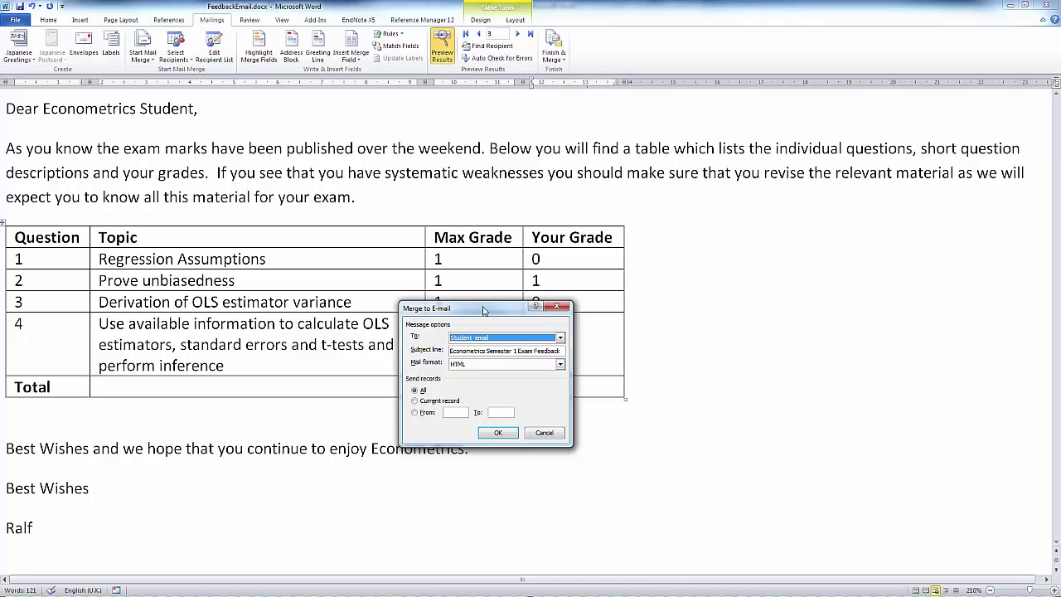
{"action": "left_click_drag", "start_coordinate": [483, 310], "coordinate": [779, 310]}
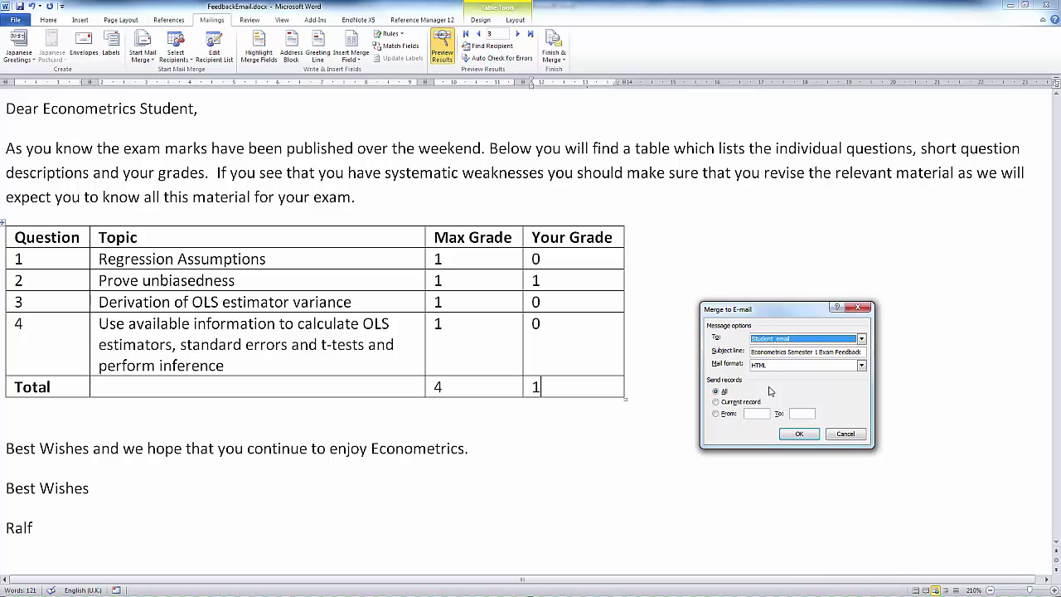